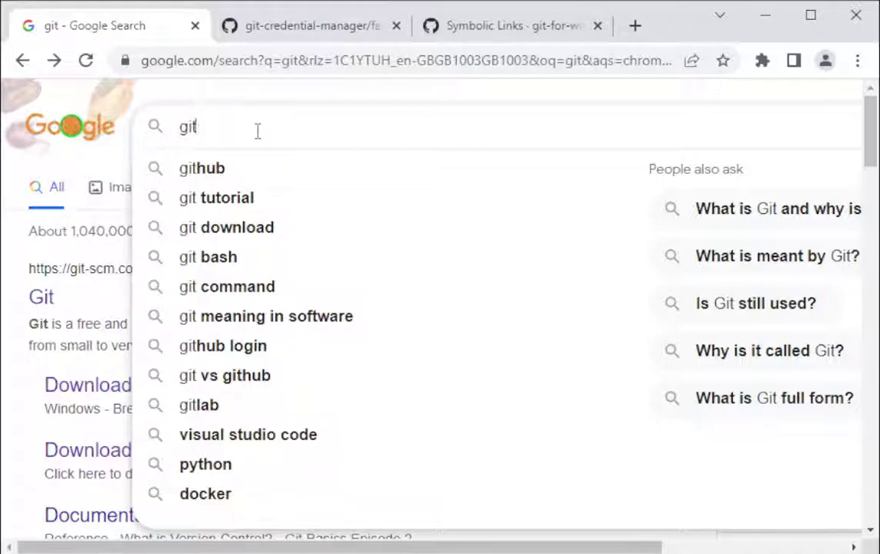
Search Google for git and open the official git-scm.com website from the results
{"action": "key", "text": "Return"}
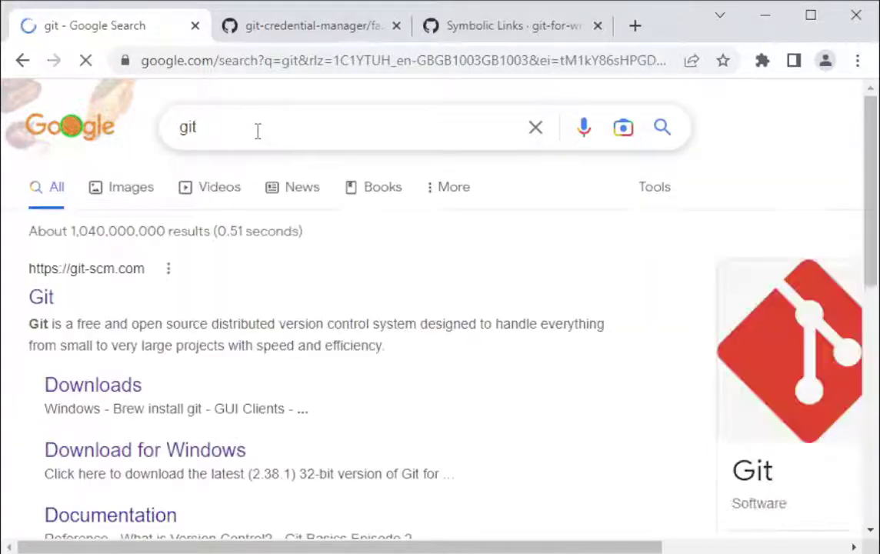
{"action": "left_click", "coordinate": [41, 299]}
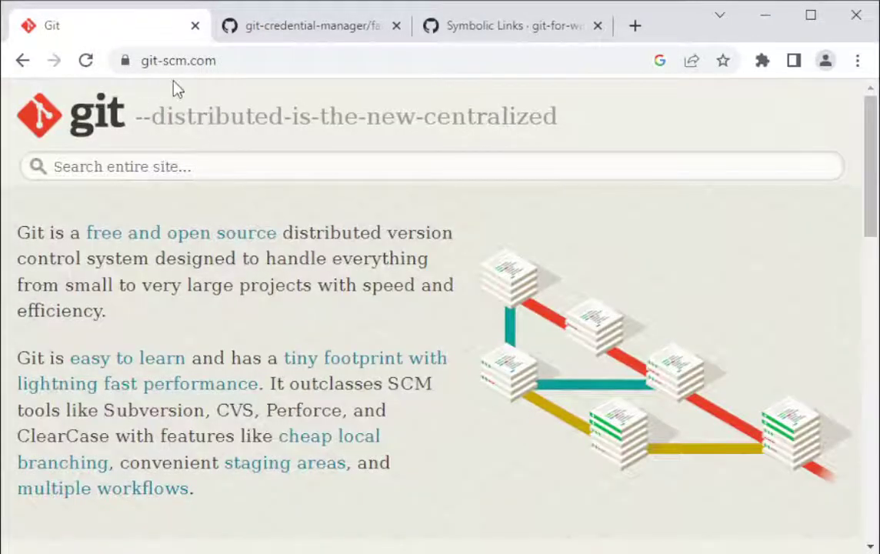
{"action": "key", "text": "alt+Left"}
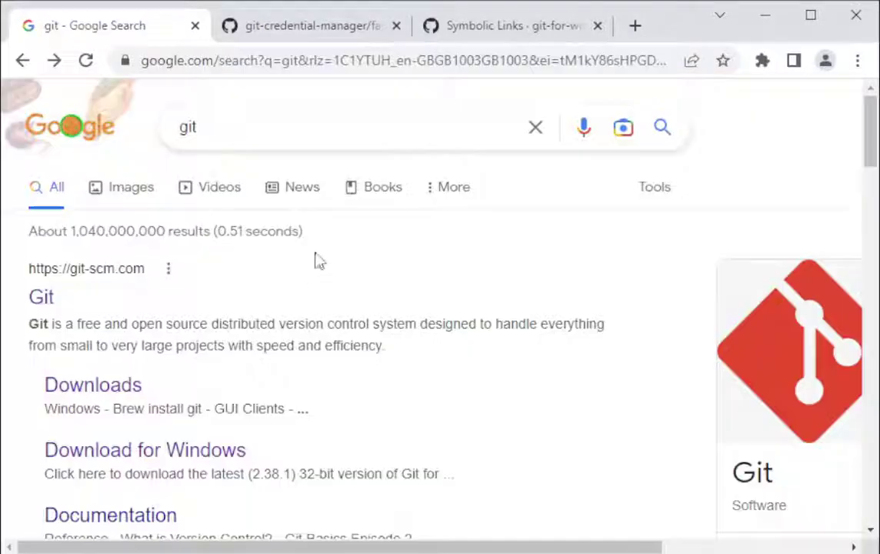
{"action": "scroll", "coordinate": [210, 290], "scroll_direction": "down", "scroll_amount": 5}
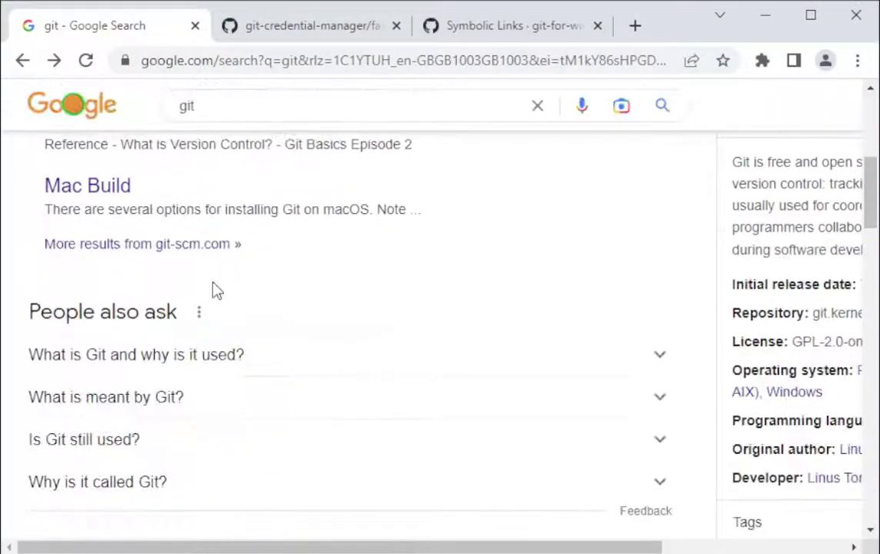
{"action": "scroll", "coordinate": [214, 291], "scroll_direction": "down", "scroll_amount": 3}
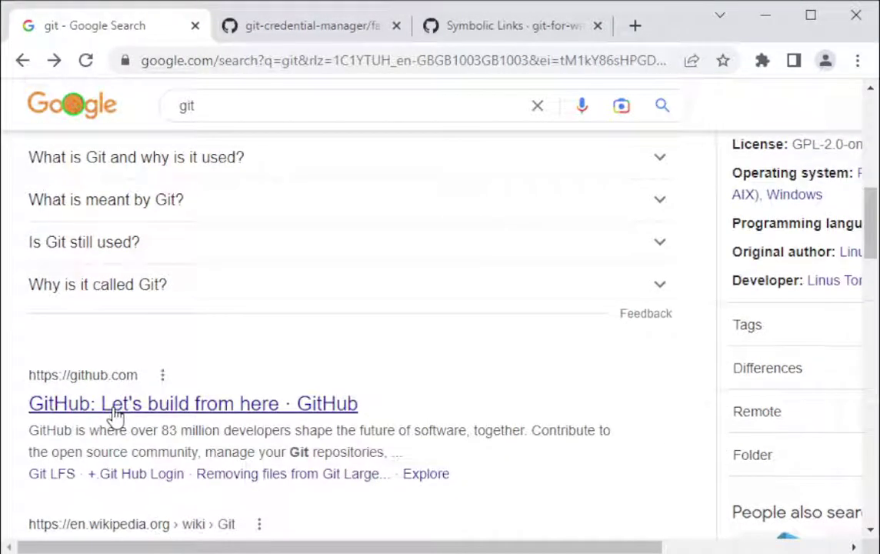
{"action": "scroll", "coordinate": [180, 407], "scroll_direction": "up", "scroll_amount": 10}
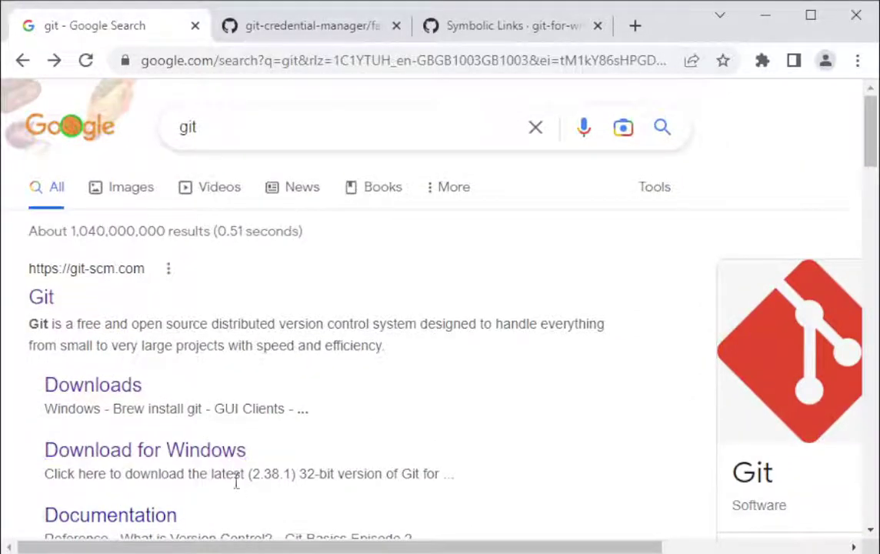
{"action": "left_click", "coordinate": [227, 452]}
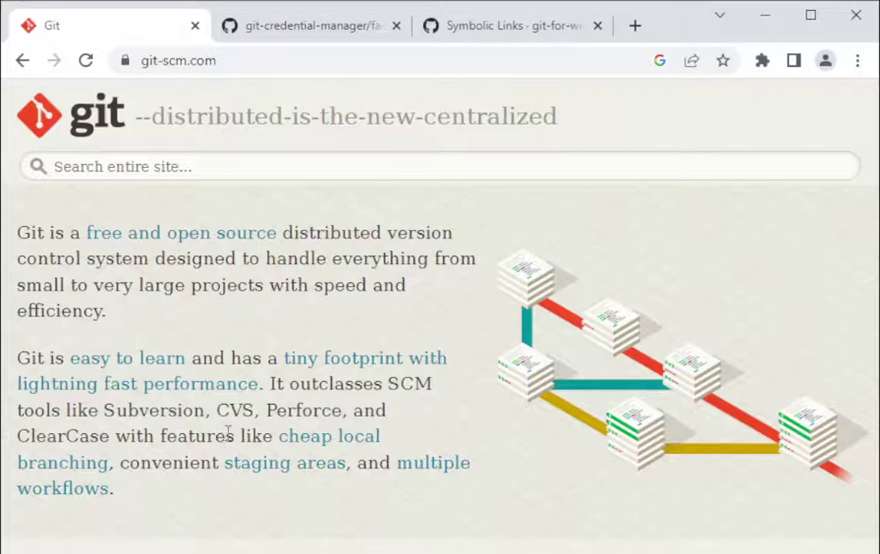
Download the latest 64-bit Git for Windows installer, version 2.38.1, from the Windows download page
{"action": "scroll", "coordinate": [277, 383], "scroll_direction": "down", "scroll_amount": 4}
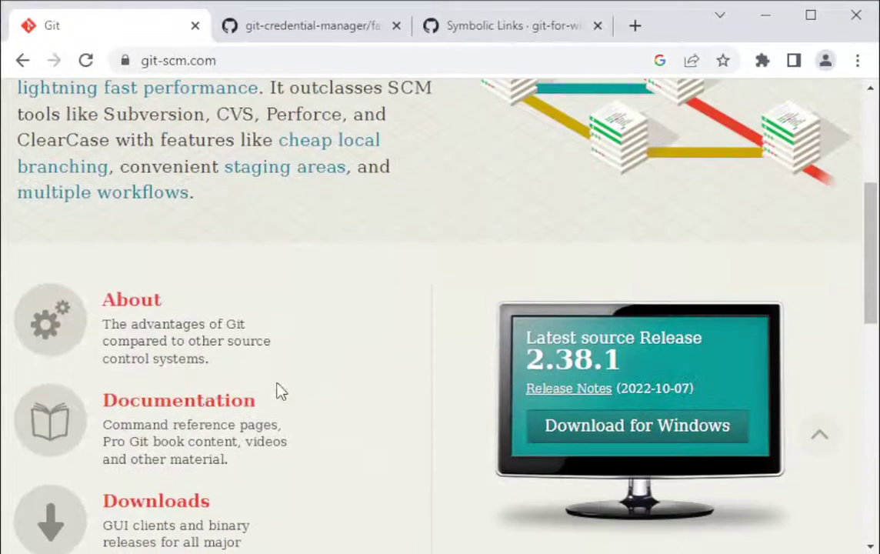
{"action": "left_click", "coordinate": [617, 425]}
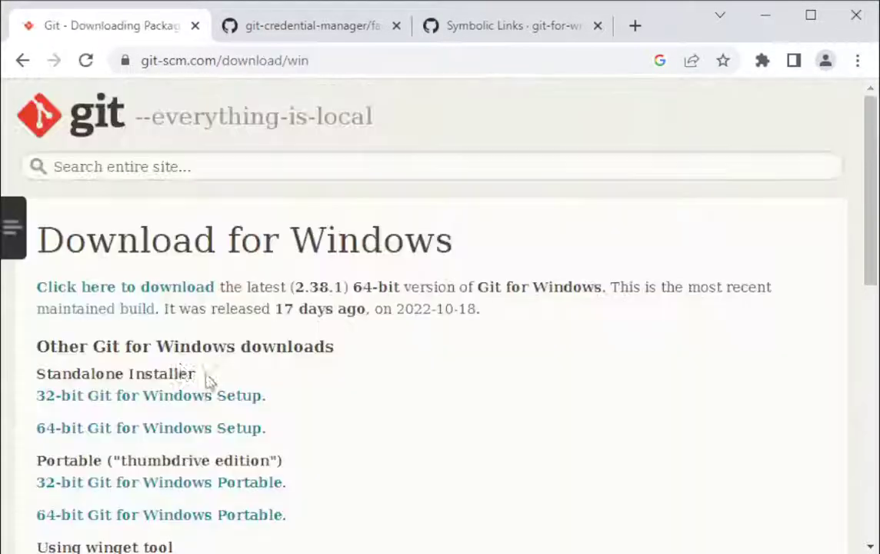
{"action": "left_click", "coordinate": [183, 290]}
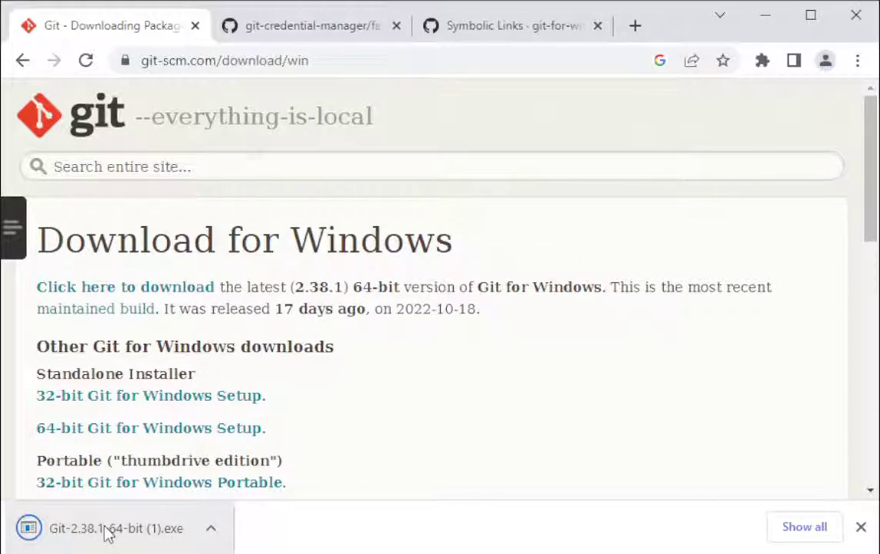
Run the downloaded Git installer, continue past the licence and keep C:\Program Files\Git as the destination folder
{"action": "left_click", "coordinate": [106, 530]}
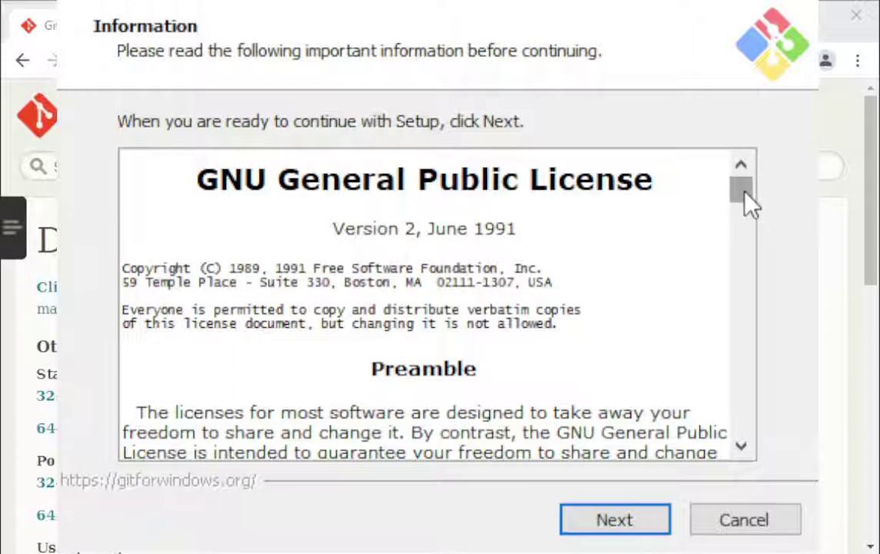
{"action": "left_click", "coordinate": [614, 520]}
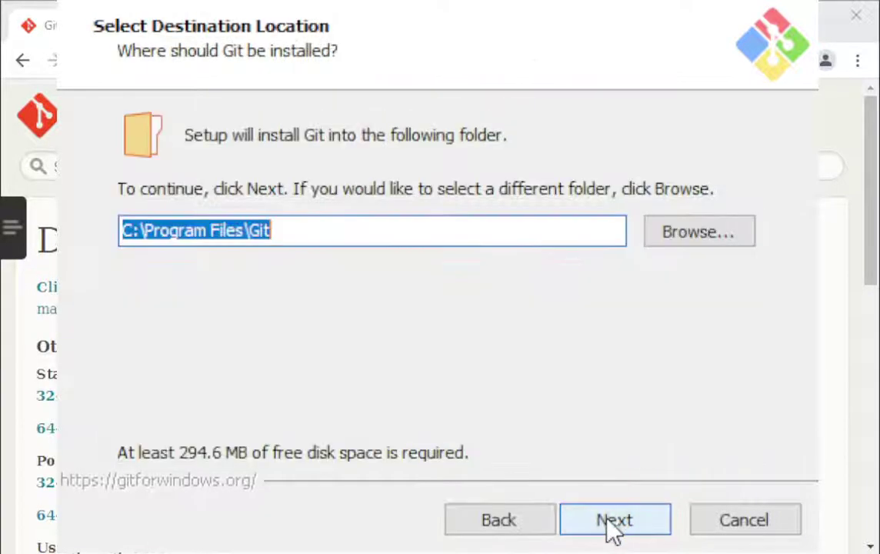
{"action": "left_click", "coordinate": [652, 528]}
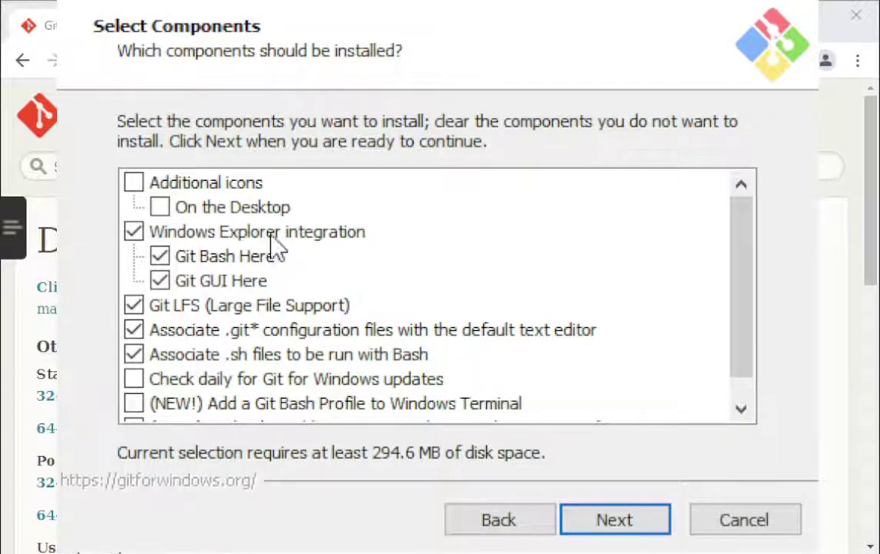
Examine the installable components, trying the Windows Explorer integration and Git LFS options without altering the default selection
{"action": "scroll", "coordinate": [329, 252], "scroll_direction": "down", "scroll_amount": 1}
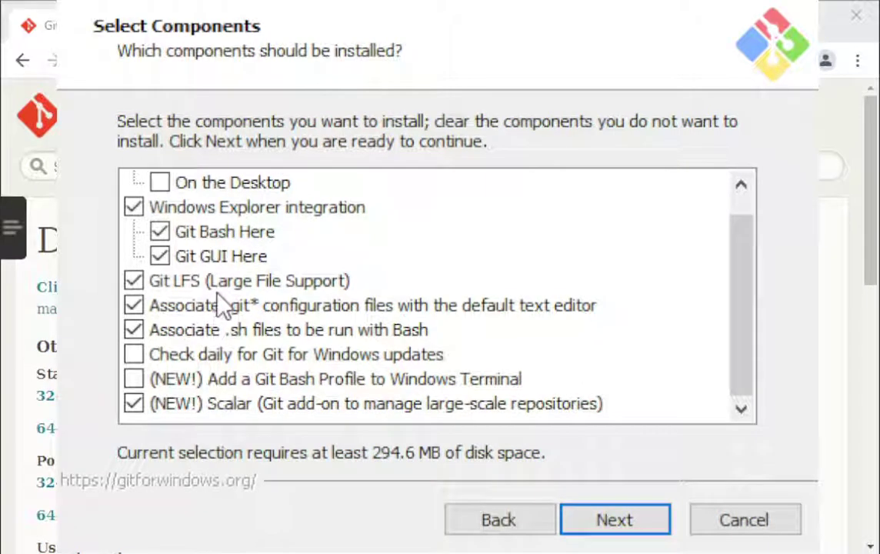
{"action": "scroll", "coordinate": [223, 304], "scroll_direction": "up", "scroll_amount": 1}
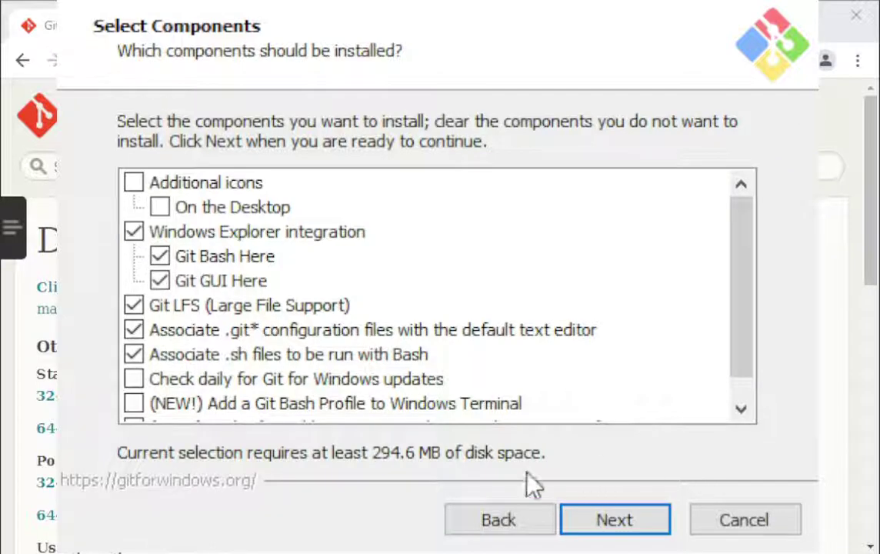
{"action": "left_click", "coordinate": [135, 231]}
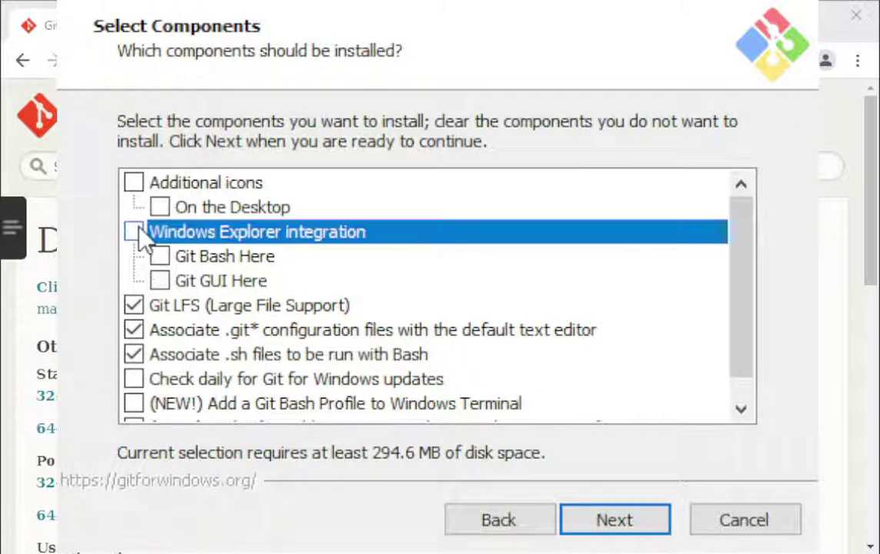
{"action": "left_click", "coordinate": [137, 230]}
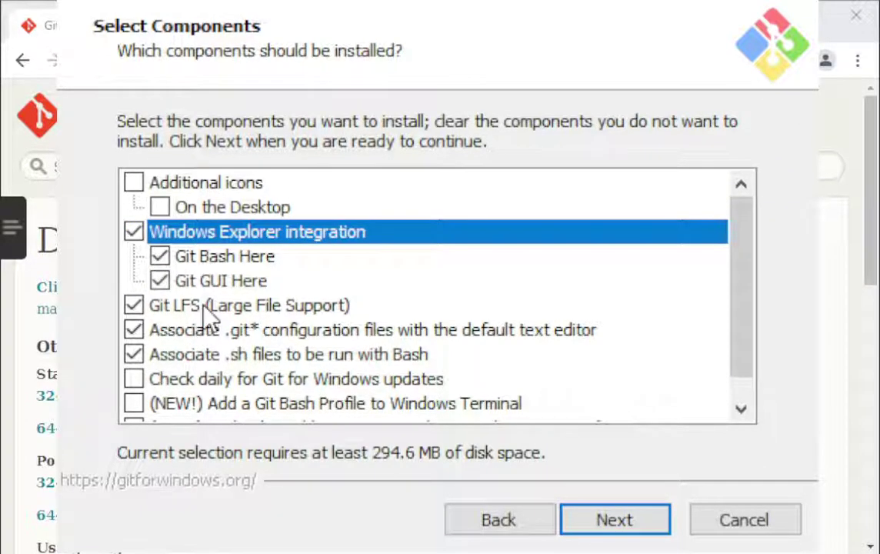
{"action": "left_click", "coordinate": [229, 307]}
{"action": "left_click", "coordinate": [229, 308]}
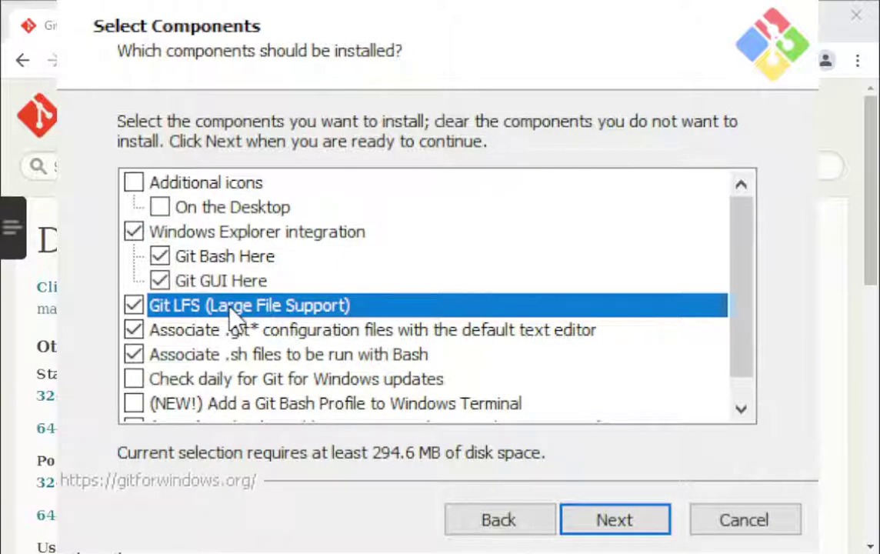
{"action": "scroll", "coordinate": [230, 312], "scroll_direction": "down", "scroll_amount": 1}
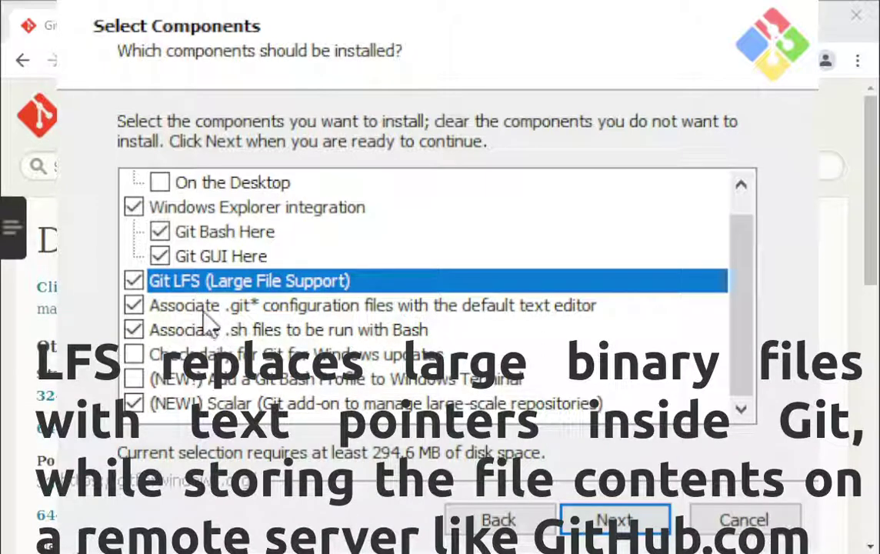
{"action": "scroll", "coordinate": [204, 315], "scroll_direction": "up", "scroll_amount": 1}
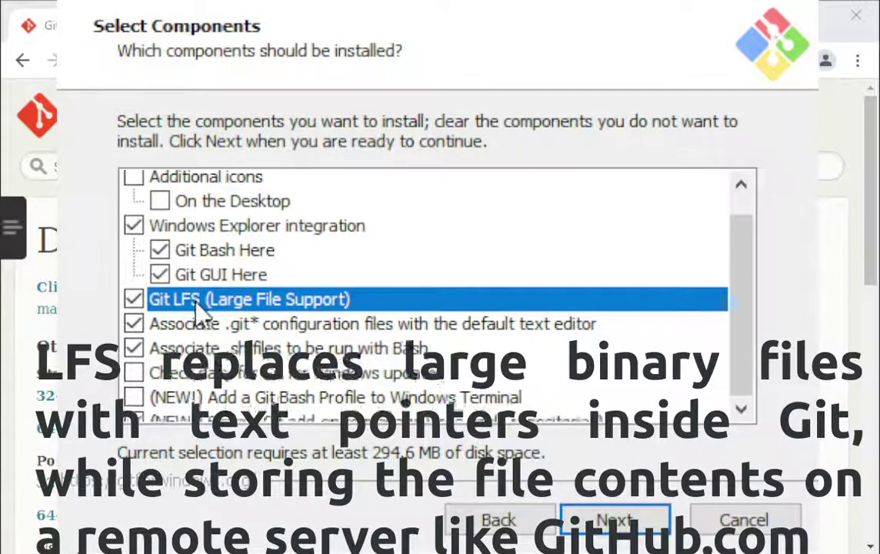
{"action": "scroll", "coordinate": [198, 308], "scroll_direction": "down", "scroll_amount": 1}
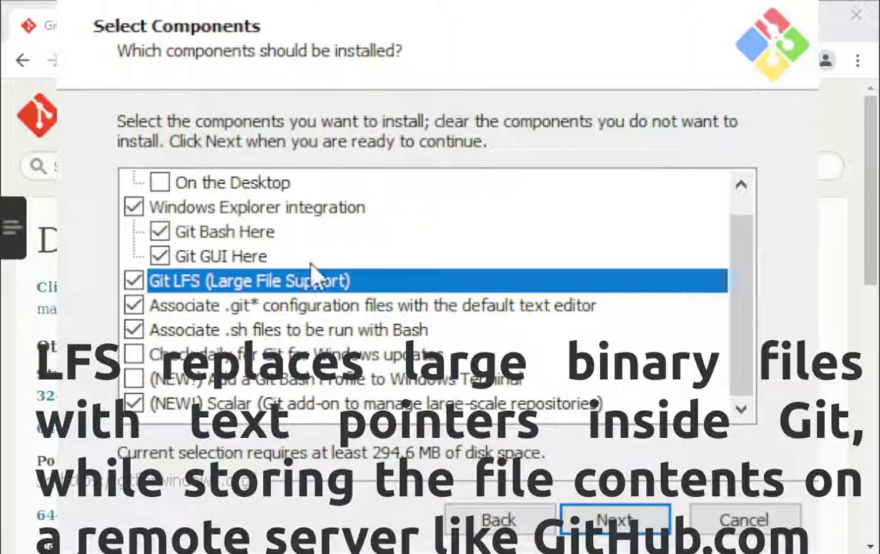
{"action": "scroll", "coordinate": [311, 277], "scroll_direction": "up", "scroll_amount": 1}
{"action": "scroll", "coordinate": [293, 292], "scroll_direction": "down", "scroll_amount": 1}
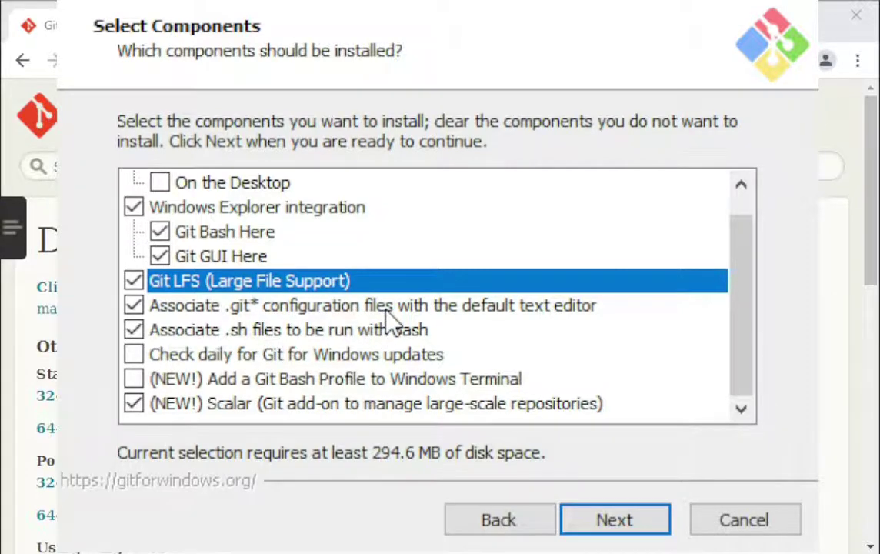
Examine the file association, daily update check, Windows Terminal profile and Scalar components, keeping their default settings
{"action": "left_click", "coordinate": [343, 312]}
{"action": "left_click", "coordinate": [338, 312]}
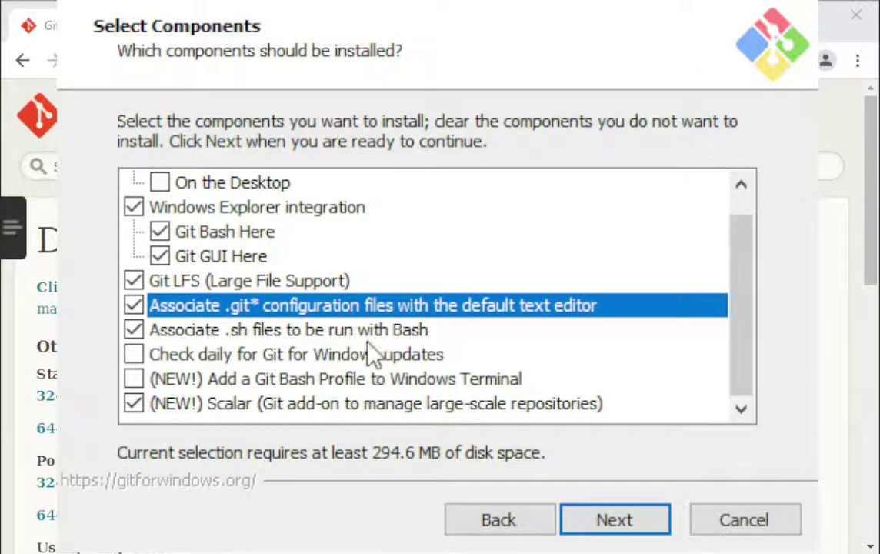
{"action": "left_click", "coordinate": [260, 333]}
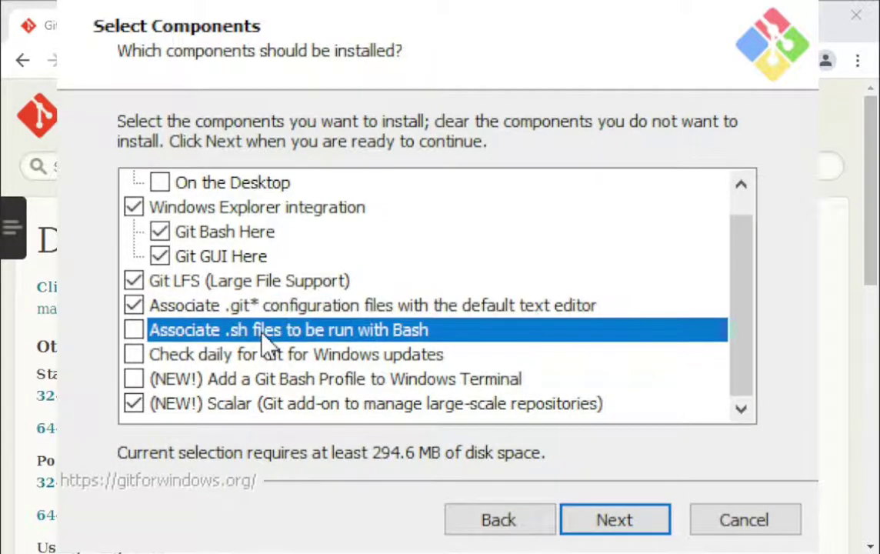
{"action": "left_click", "coordinate": [261, 333]}
{"action": "left_click", "coordinate": [308, 359]}
{"action": "left_click", "coordinate": [308, 359]}
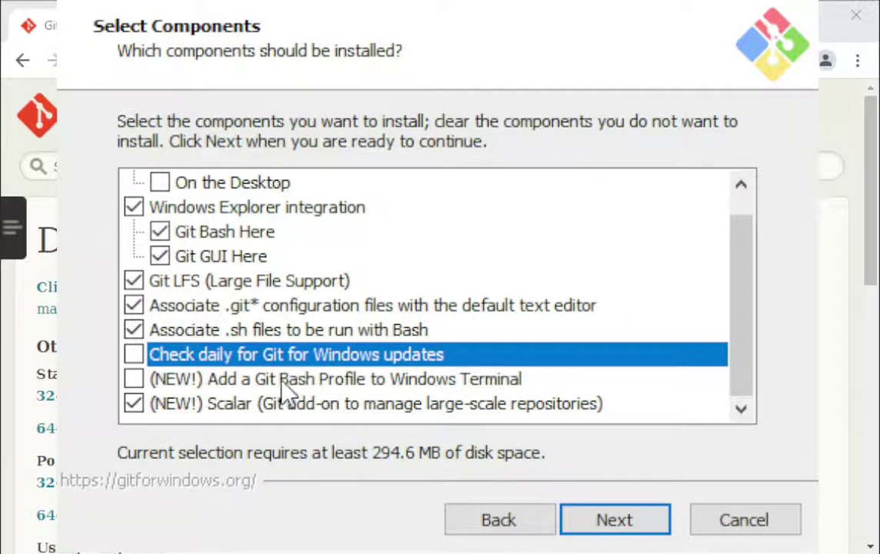
{"action": "left_click", "coordinate": [376, 382]}
{"action": "left_click", "coordinate": [377, 381]}
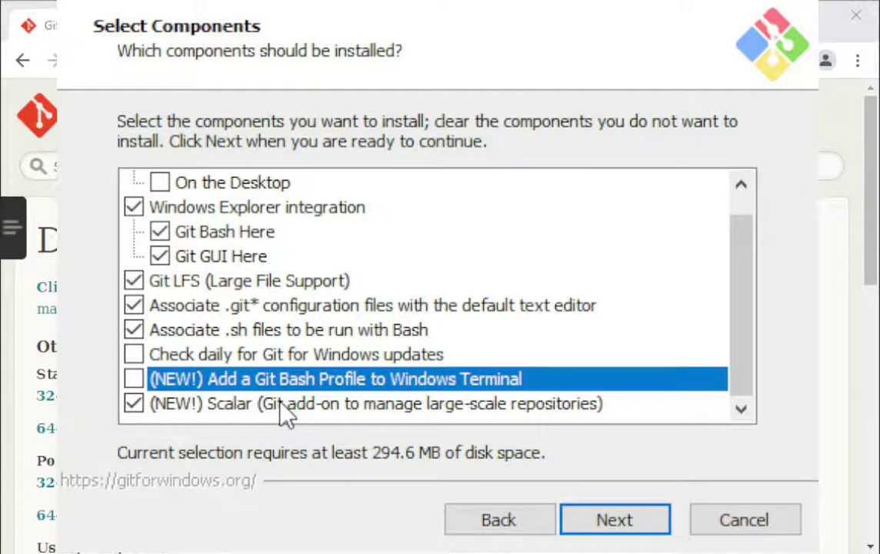
{"action": "left_click", "coordinate": [246, 416]}
{"action": "left_click", "coordinate": [247, 418]}
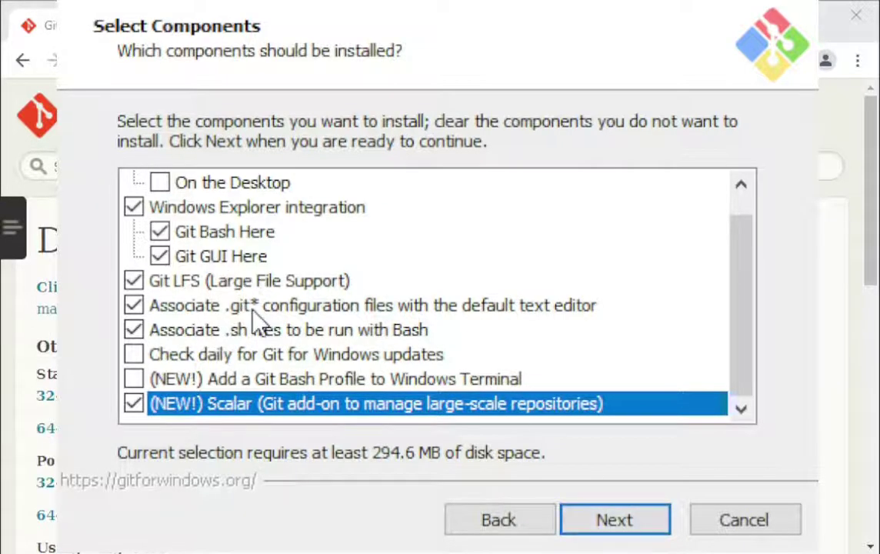
{"action": "scroll", "coordinate": [319, 307], "scroll_direction": "up", "scroll_amount": 1}
{"action": "scroll", "coordinate": [323, 311], "scroll_direction": "down", "scroll_amount": 1}
{"action": "left_click", "coordinate": [486, 401]}
{"action": "left_click", "coordinate": [496, 401]}
Accept the default component selection and keep Git as the Start Menu folder
{"action": "left_click", "coordinate": [649, 529]}
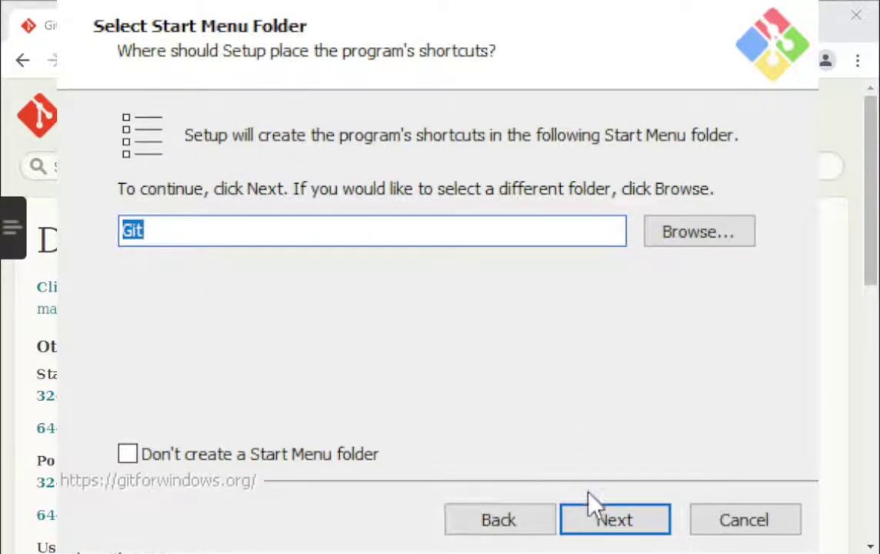
{"action": "left_click", "coordinate": [654, 522]}
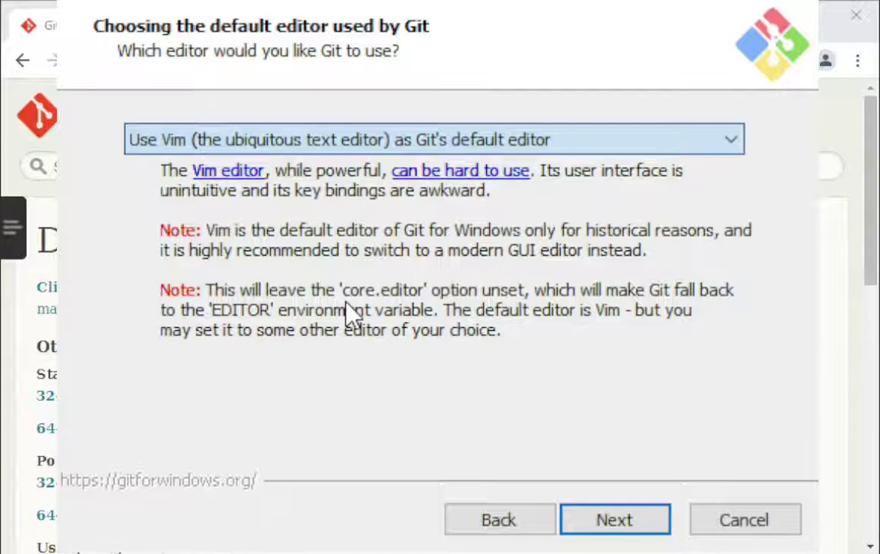
Compare Notepad with Vim as Git's default editor, and continue with Vim selected
{"action": "key", "text": "Down"}
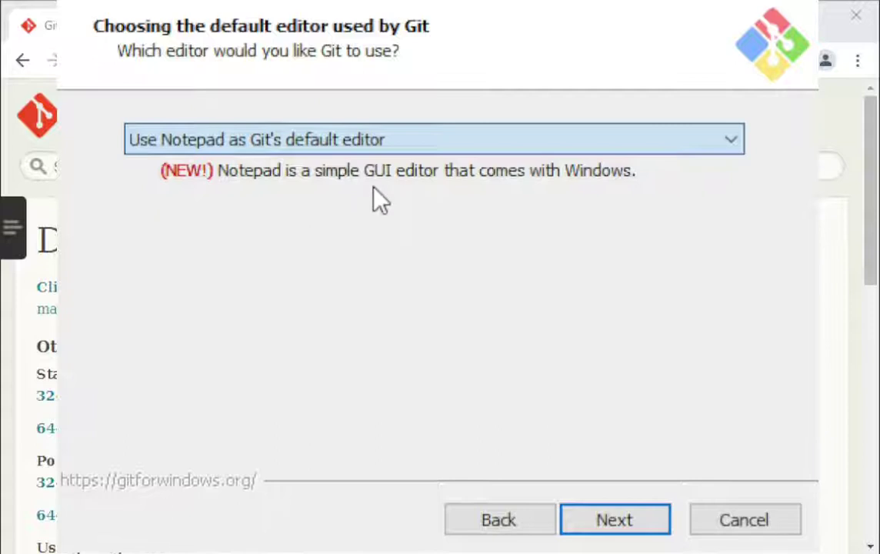
{"action": "key", "text": "Up"}
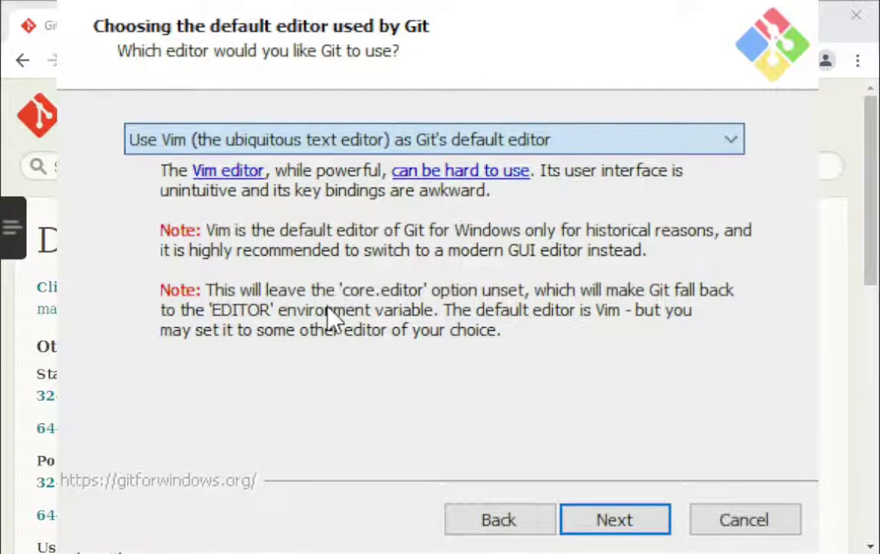
{"action": "key", "text": "Down"}
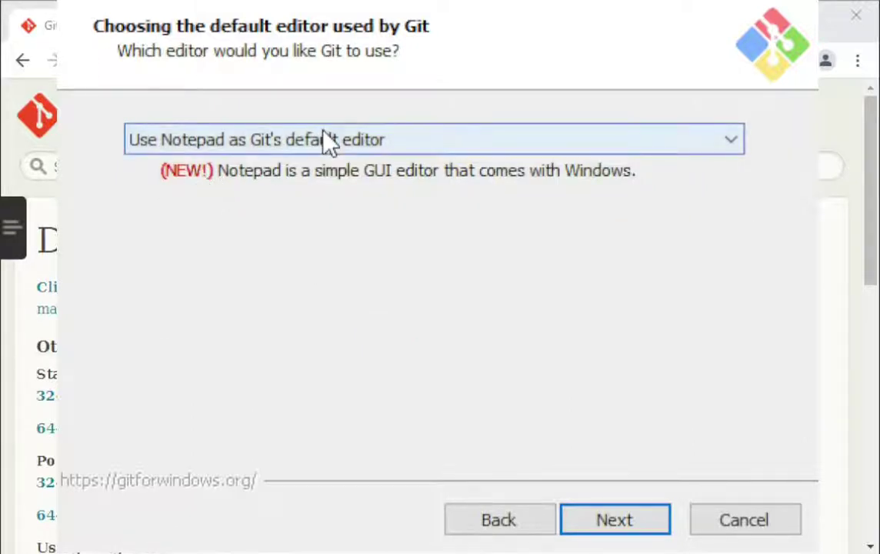
{"action": "key", "text": "Up"}
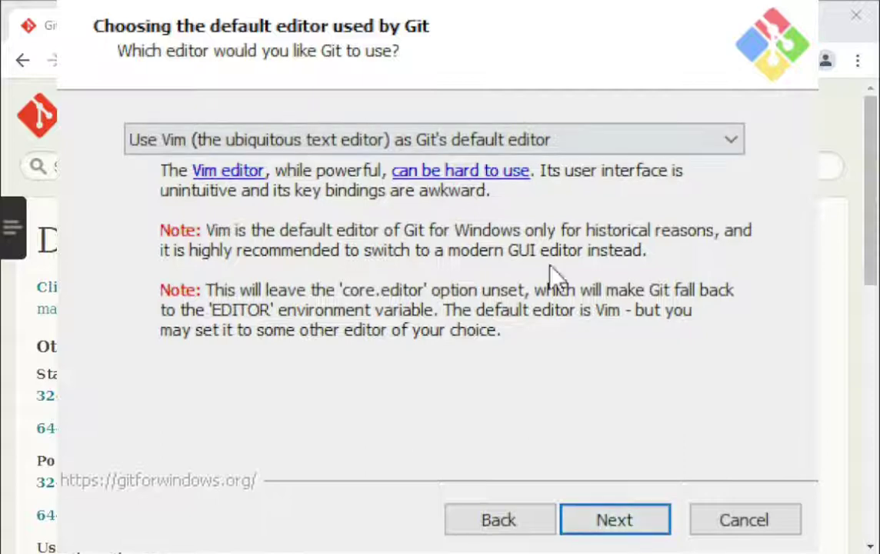
{"action": "left_click", "coordinate": [631, 523]}
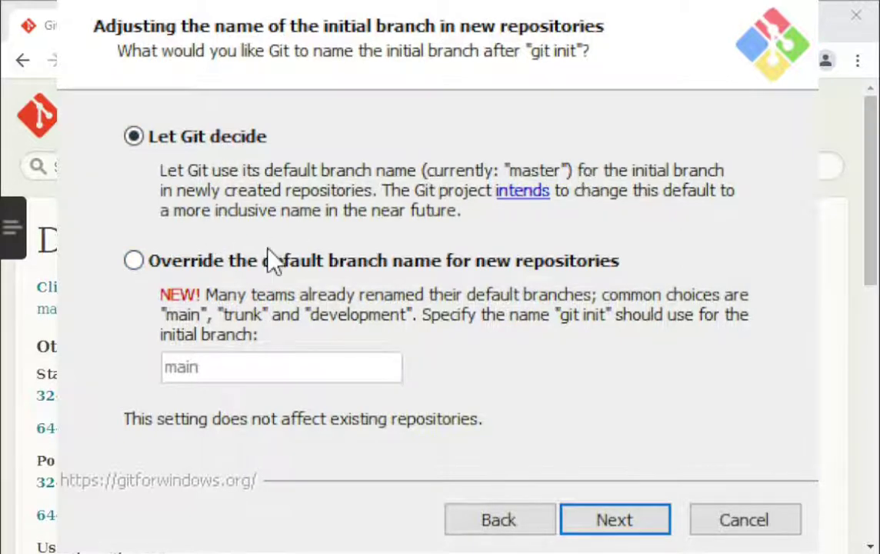
Try overriding the initial branch name with main, and continue with Let Git decide selected
{"action": "left_click", "coordinate": [222, 264]}
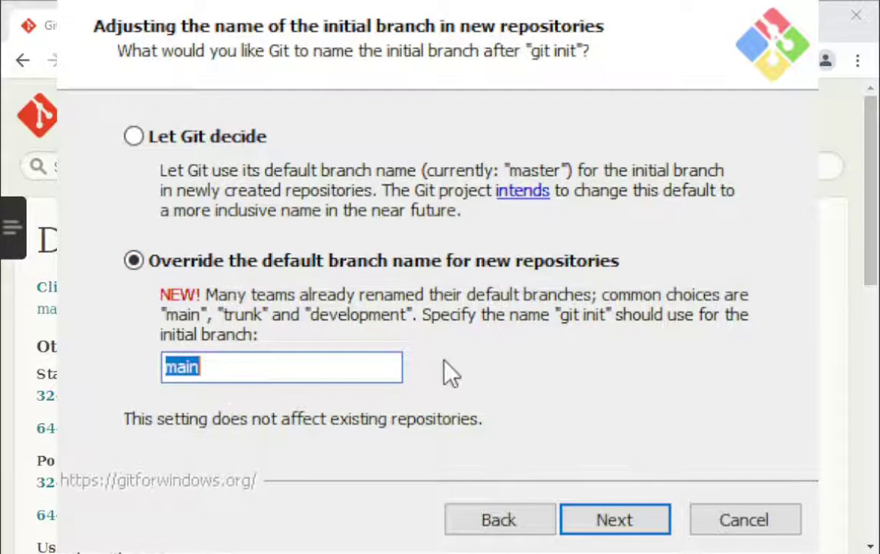
{"action": "left_click", "coordinate": [206, 136]}
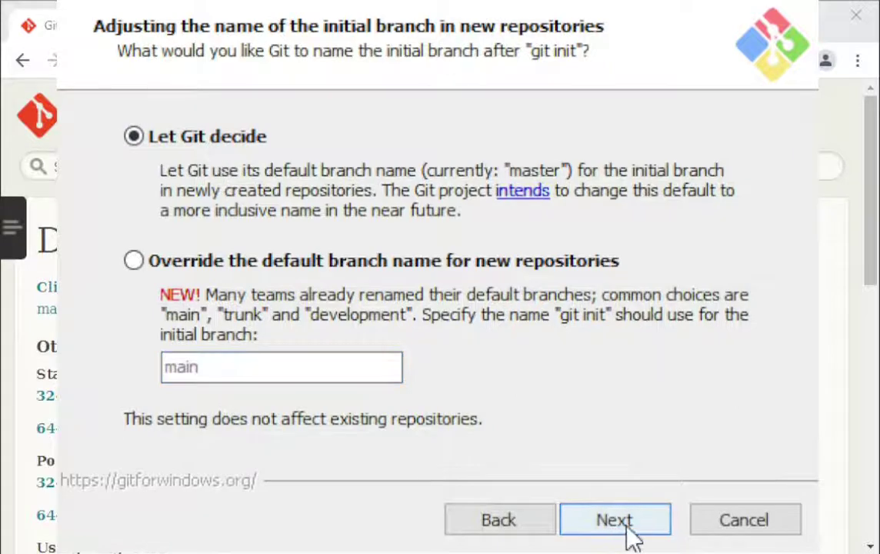
{"action": "left_click", "coordinate": [627, 527]}
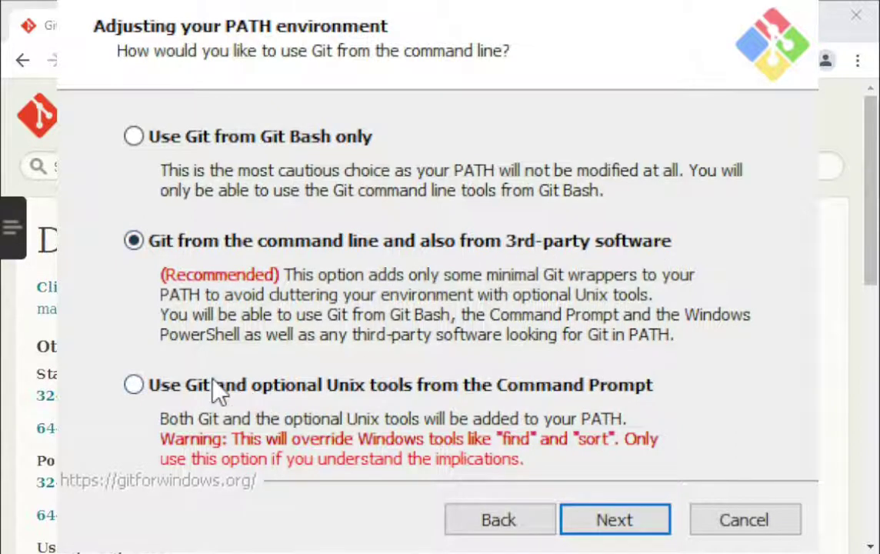
Compare the PATH environment options, and continue with Git from the command line and also from 3rd-party software
{"action": "left_click", "coordinate": [201, 393]}
{"action": "left_click", "coordinate": [383, 246]}
{"action": "left_click", "coordinate": [311, 193]}
{"action": "left_click", "coordinate": [327, 240]}
{"action": "left_click", "coordinate": [652, 532]}
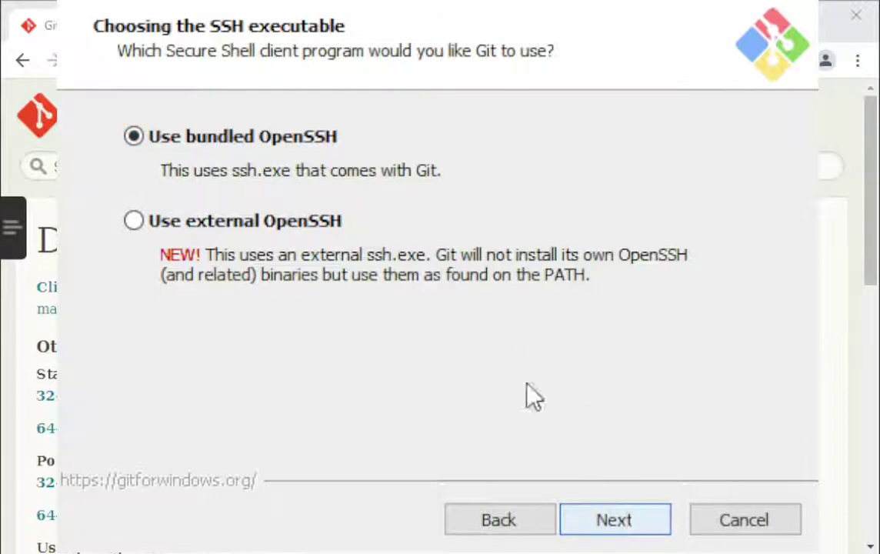
Keep the bundled OpenSSH as the SSH executable and the OpenSSL library as the HTTPS transport backend, reviewing both choices
{"action": "left_click", "coordinate": [638, 520]}
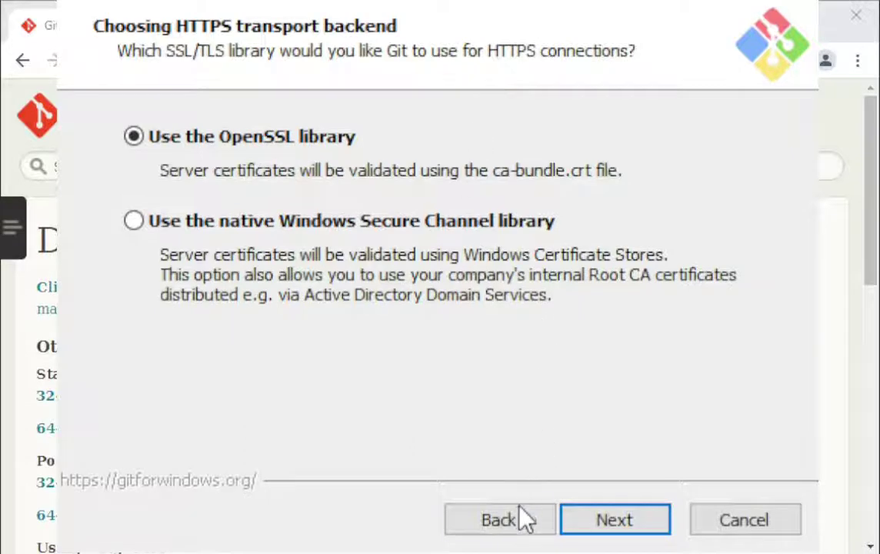
{"action": "left_click", "coordinate": [528, 529]}
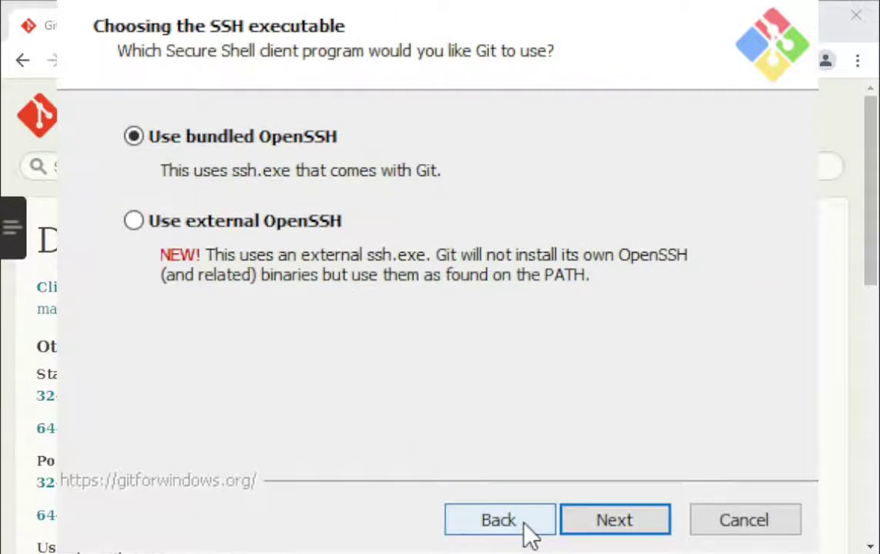
{"action": "left_click", "coordinate": [620, 512]}
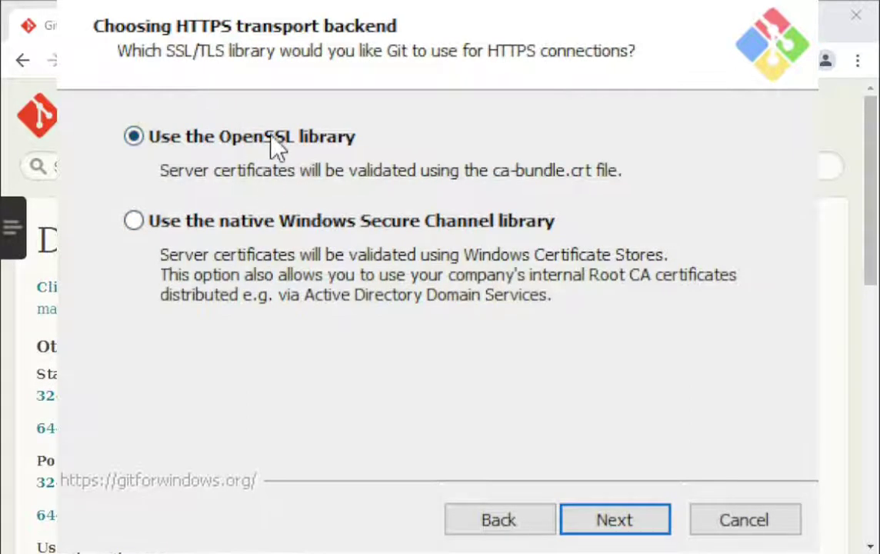
{"action": "left_click", "coordinate": [526, 526]}
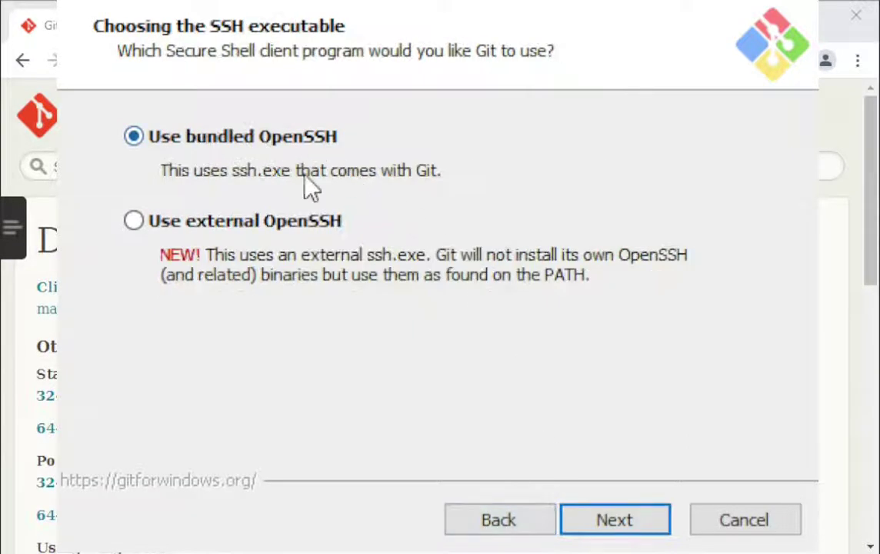
{"action": "left_click", "coordinate": [614, 519]}
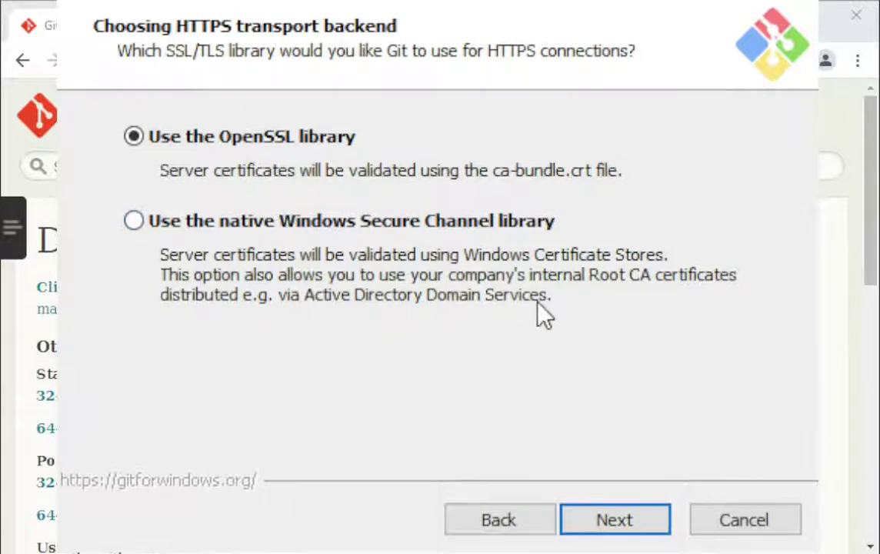
{"action": "left_click", "coordinate": [630, 523]}
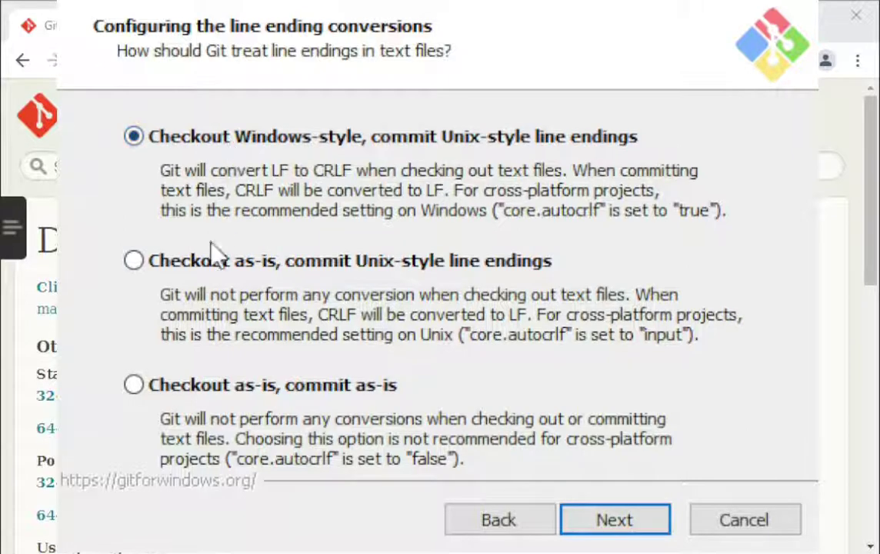
Compare the line ending conversions, and continue with Checkout Windows-style, commit Unix-style line endings
{"action": "left_click", "coordinate": [248, 267]}
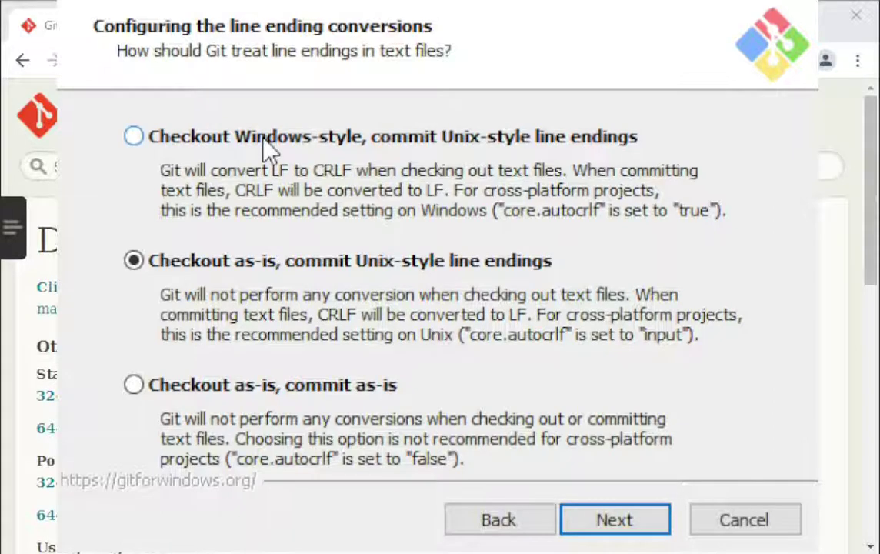
{"action": "left_click", "coordinate": [314, 140]}
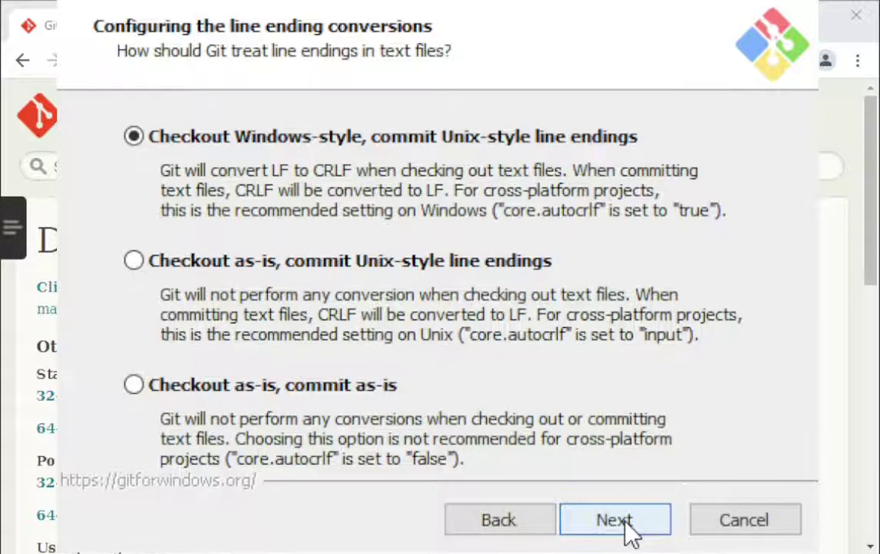
{"action": "left_click", "coordinate": [424, 261]}
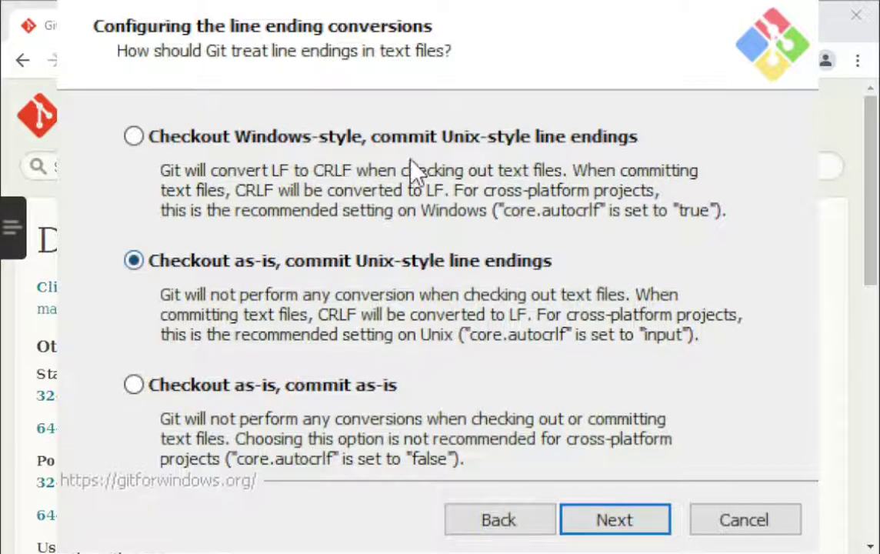
{"action": "left_click", "coordinate": [422, 135]}
{"action": "left_click", "coordinate": [605, 525]}
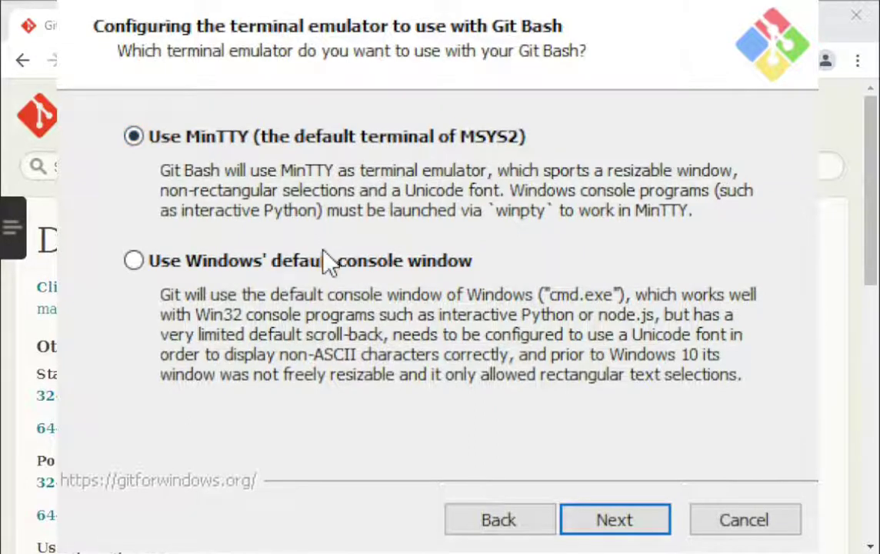
Accept MinTTY as Git Bash's terminal emulator and Default (fast-forward or merge) as the git pull behavior
{"action": "left_click", "coordinate": [642, 526]}
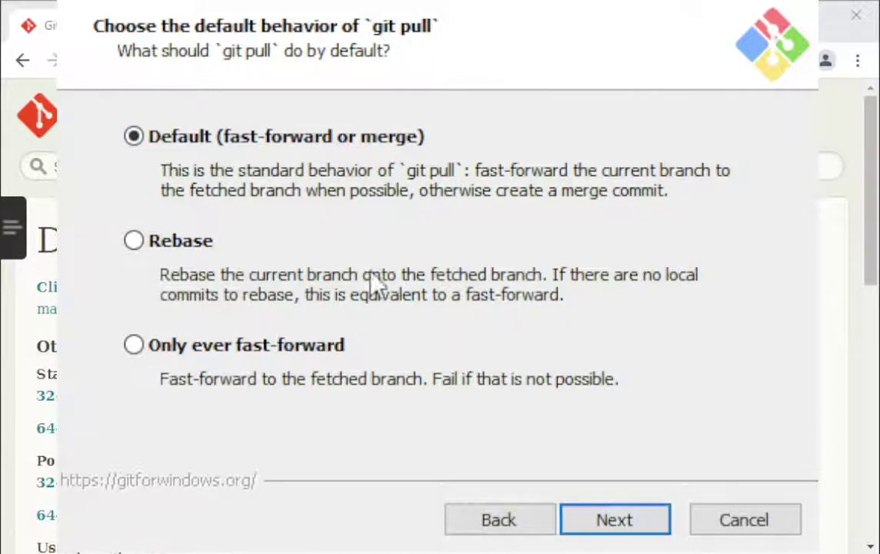
{"action": "left_click", "coordinate": [629, 520]}
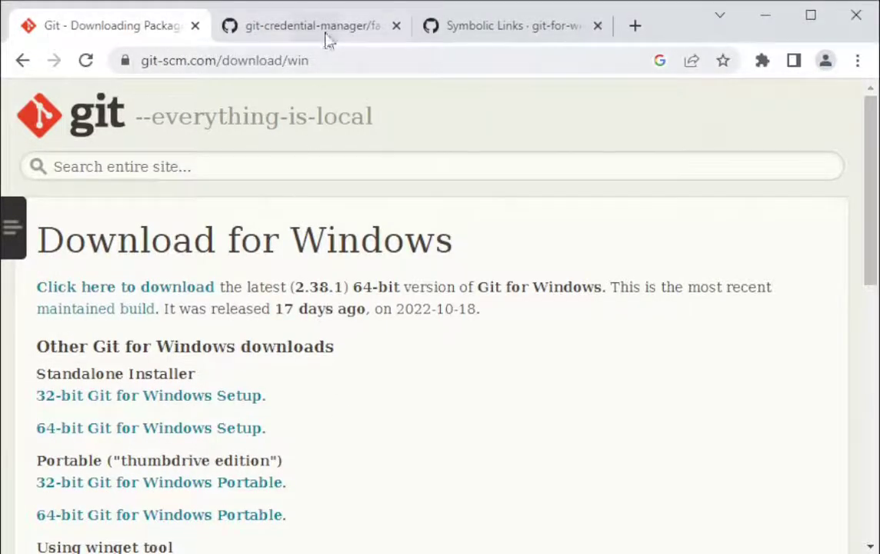
Examine the Git Credential Manager FAQ in the browser, covering HTTPS authentication, deprecated versions and SSH use
{"action": "left_click", "coordinate": [326, 31]}
{"action": "scroll", "coordinate": [246, 230], "scroll_direction": "up", "scroll_amount": 7}
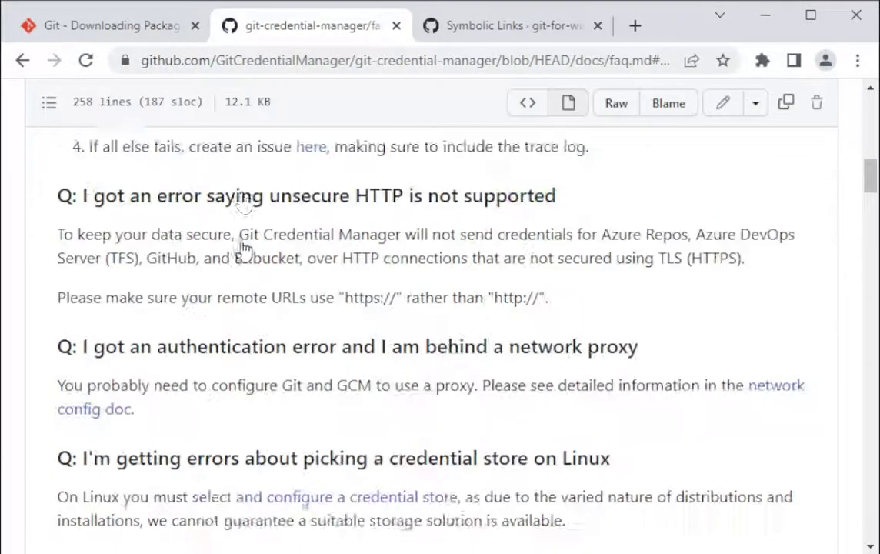
{"action": "scroll", "coordinate": [242, 249], "scroll_direction": "up", "scroll_amount": 4}
{"action": "scroll", "coordinate": [245, 238], "scroll_direction": "down", "scroll_amount": 10}
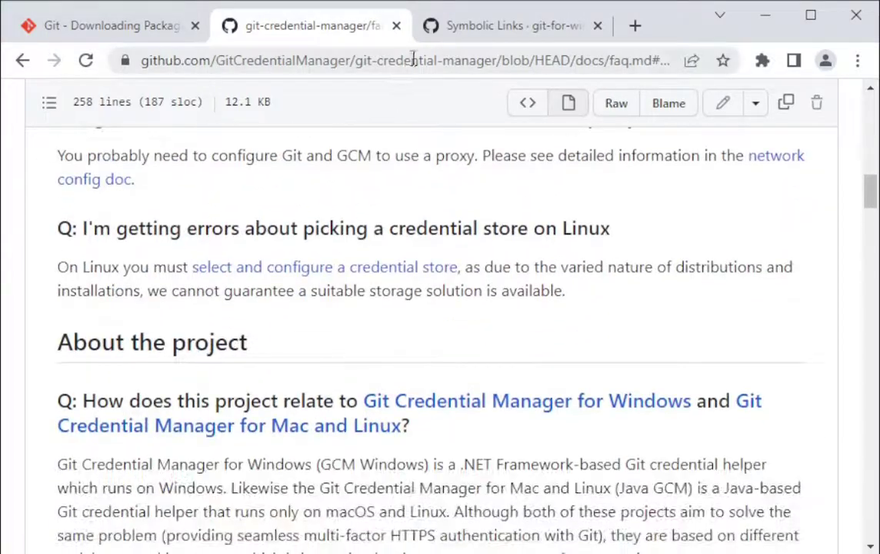
{"action": "left_click", "coordinate": [413, 65]}
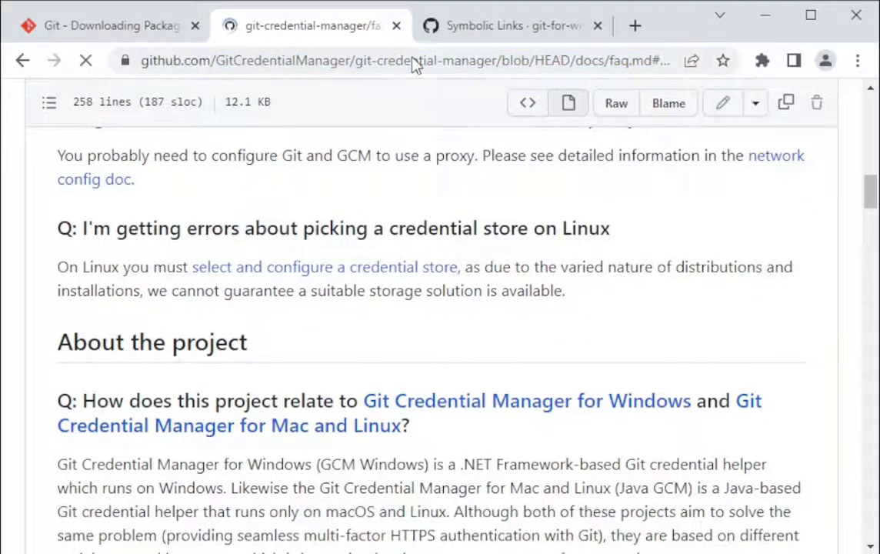
{"action": "scroll", "coordinate": [409, 66], "scroll_direction": "down", "scroll_amount": 3}
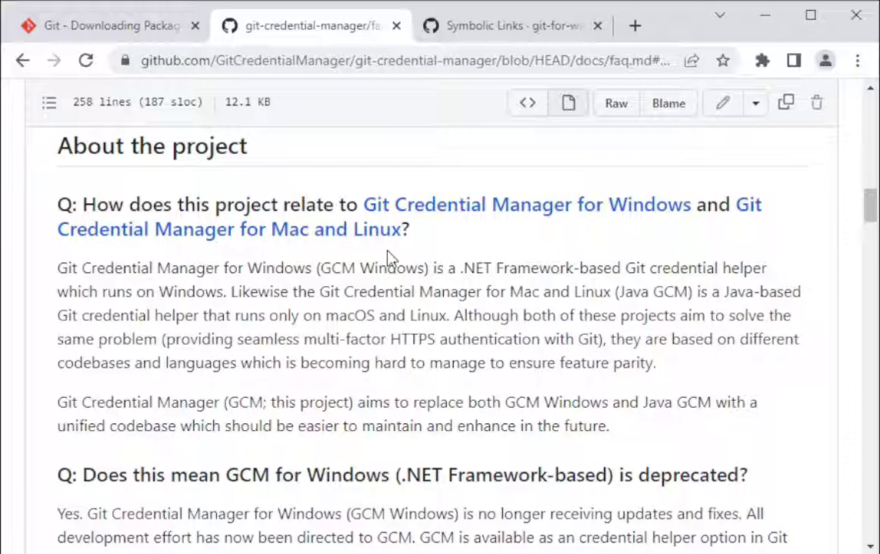
{"action": "scroll", "coordinate": [407, 284], "scroll_direction": "down", "scroll_amount": 2}
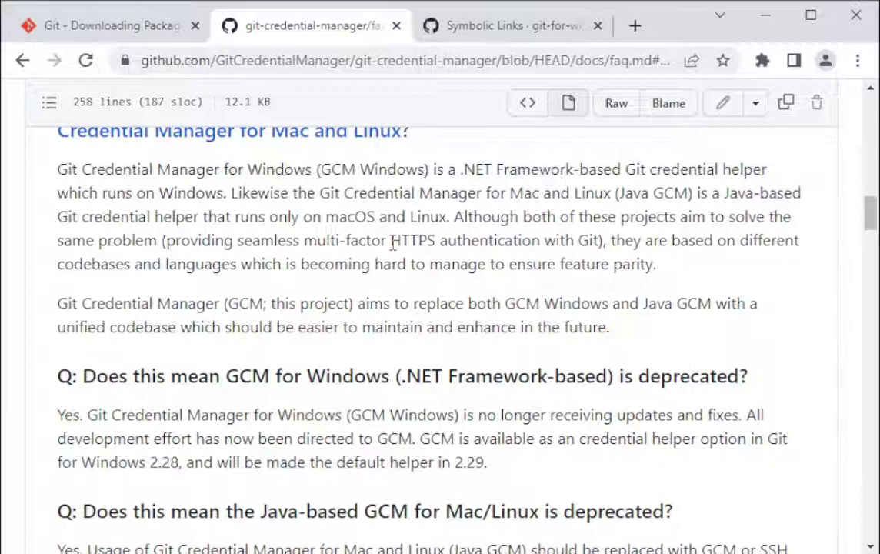
{"action": "left_click_drag", "start_coordinate": [390, 243], "coordinate": [542, 234]}
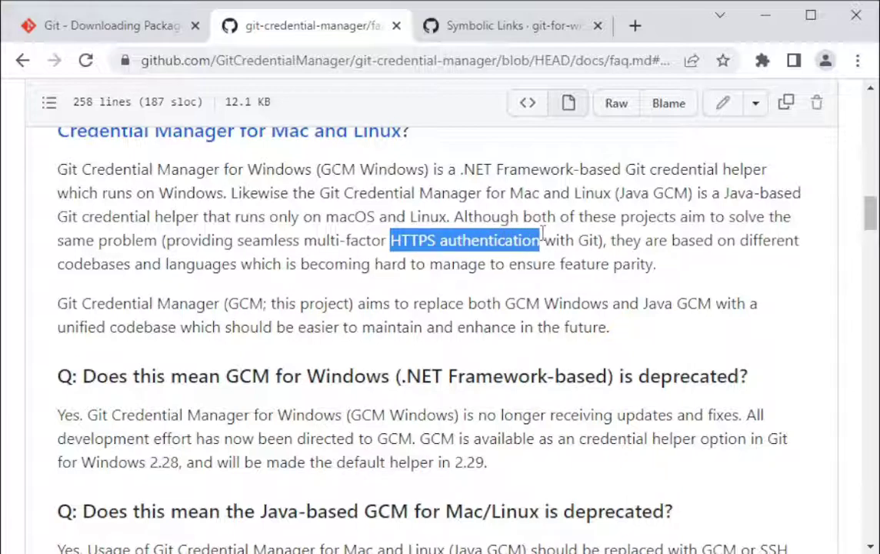
{"action": "left_click", "coordinate": [542, 234]}
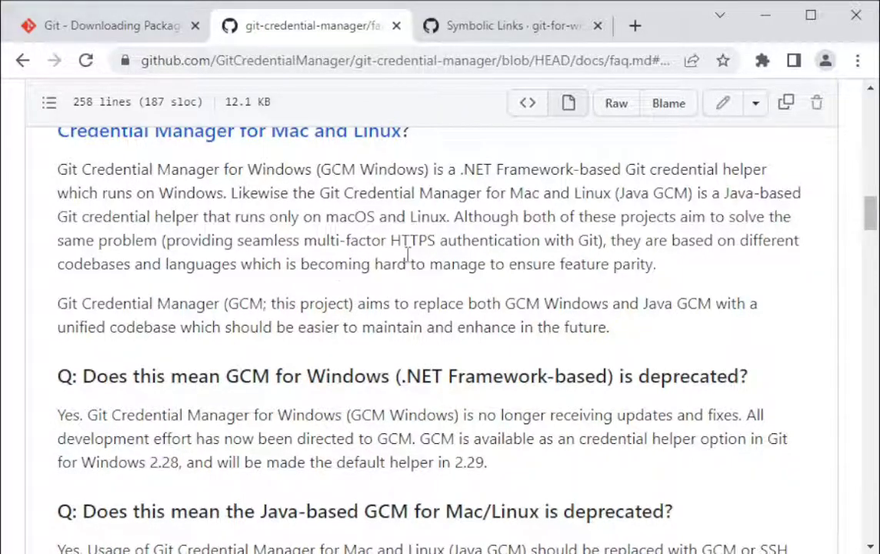
{"action": "scroll", "coordinate": [311, 260], "scroll_direction": "down", "scroll_amount": 3}
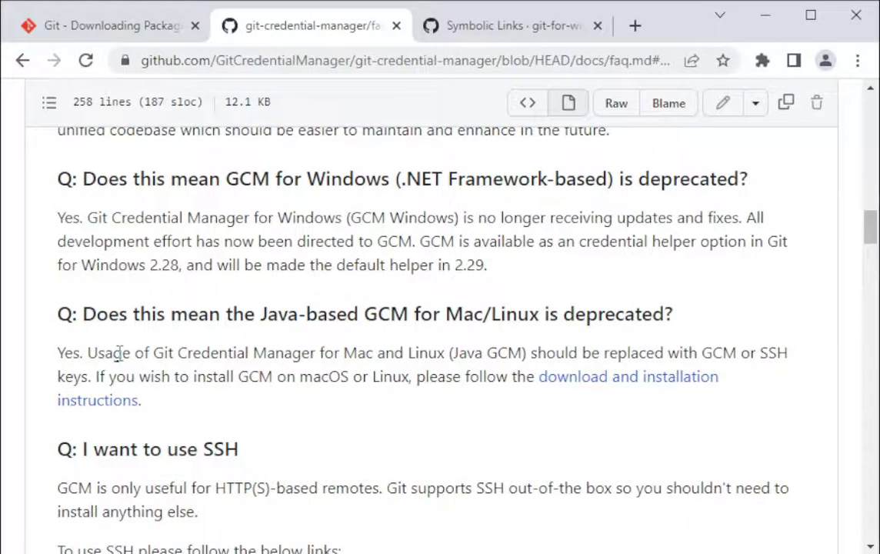
{"action": "scroll", "coordinate": [118, 353], "scroll_direction": "down", "scroll_amount": 3}
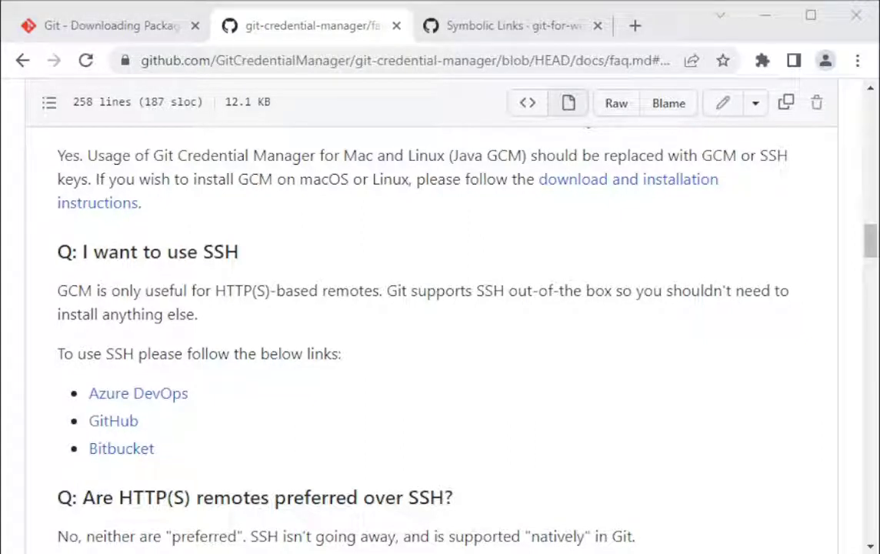
Return to the Git installer and accept Git Credential Manager as the credential helper
{"action": "key", "text": "alt+Tab"}
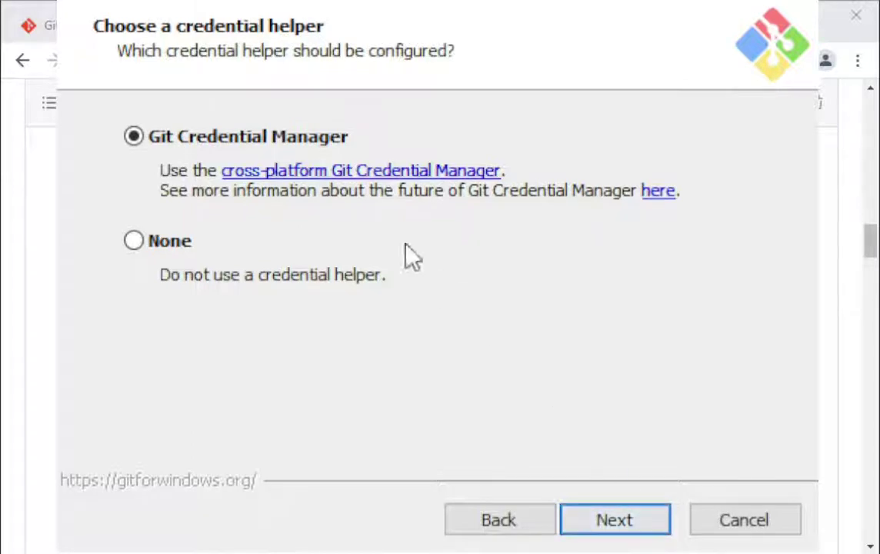
{"action": "left_click", "coordinate": [607, 527]}
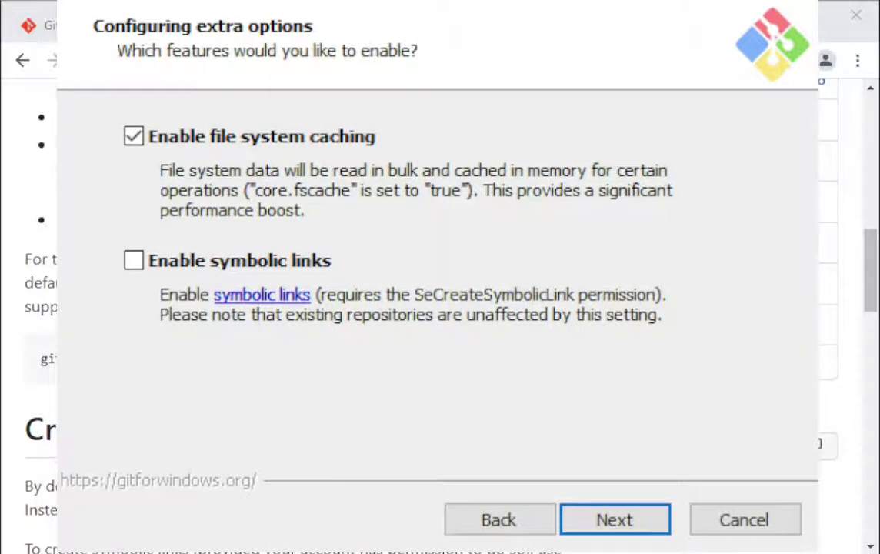
Switch to the browser and examine the Symbolic Links wiki page's Background introduction and supported Windows versions
{"action": "key", "text": "alt+Tab"}
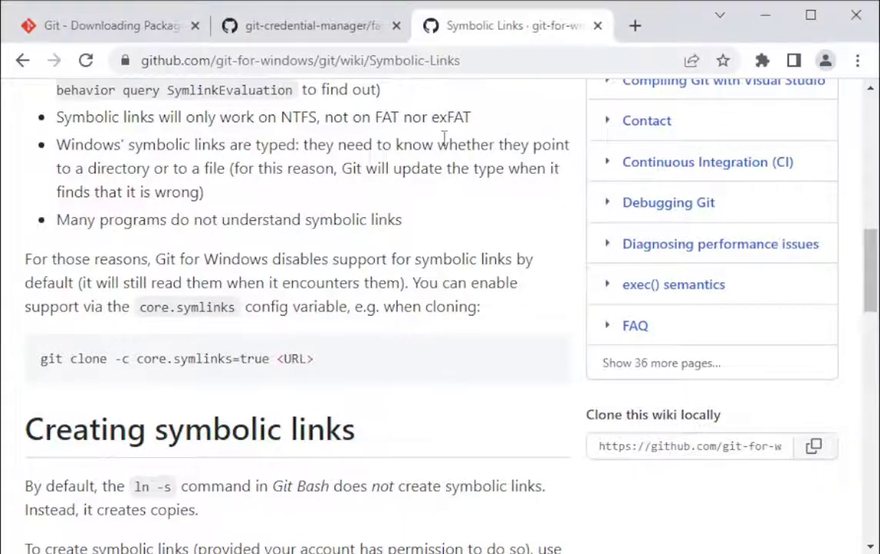
{"action": "left_click", "coordinate": [458, 67]}
{"action": "key", "text": "Return"}
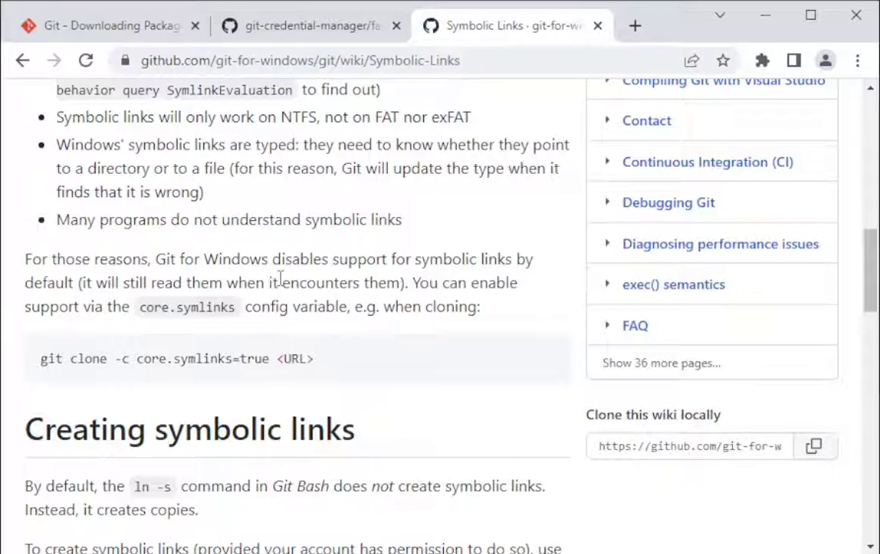
{"action": "scroll", "coordinate": [278, 278], "scroll_direction": "up", "scroll_amount": 1}
{"action": "scroll", "coordinate": [280, 278], "scroll_direction": "down", "scroll_amount": 1}
{"action": "scroll", "coordinate": [281, 278], "scroll_direction": "down", "scroll_amount": 2}
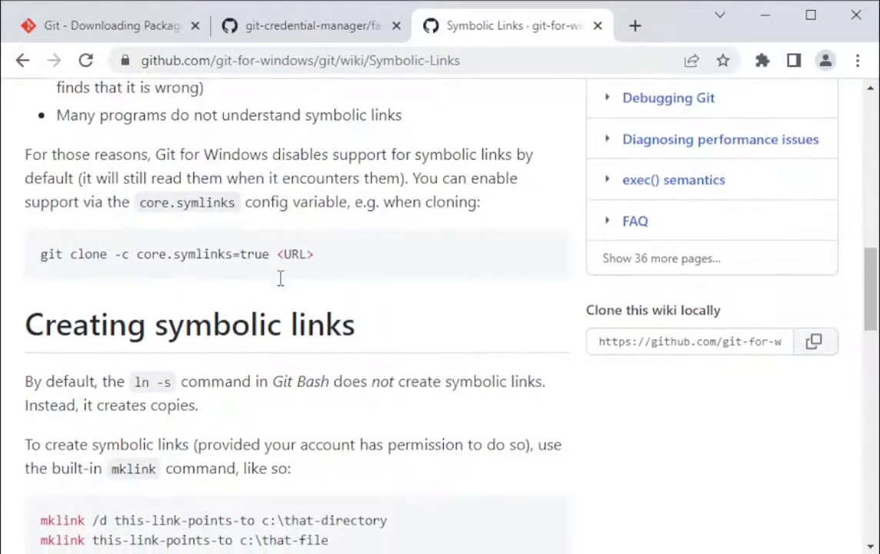
{"action": "scroll", "coordinate": [281, 278], "scroll_direction": "up", "scroll_amount": 7}
{"action": "scroll", "coordinate": [281, 278], "scroll_direction": "down", "scroll_amount": 1}
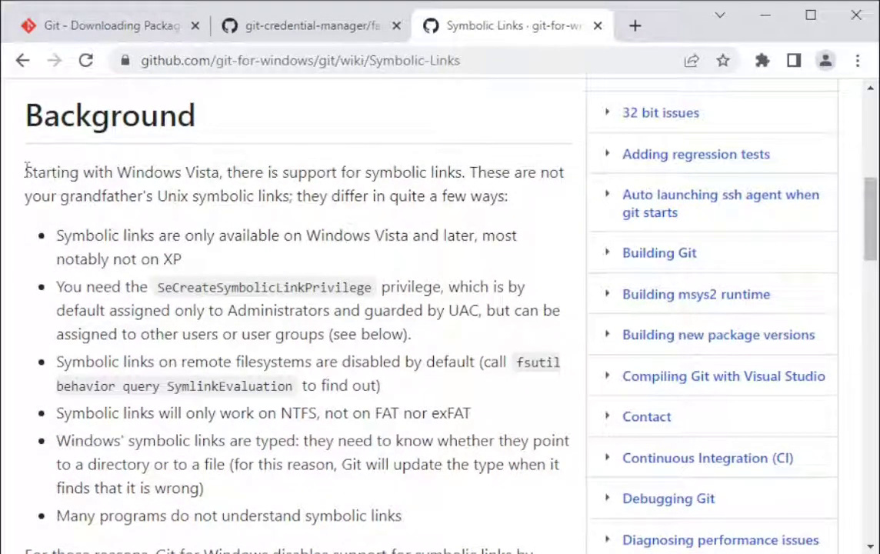
{"action": "left_click_drag", "start_coordinate": [26, 172], "coordinate": [525, 198]}
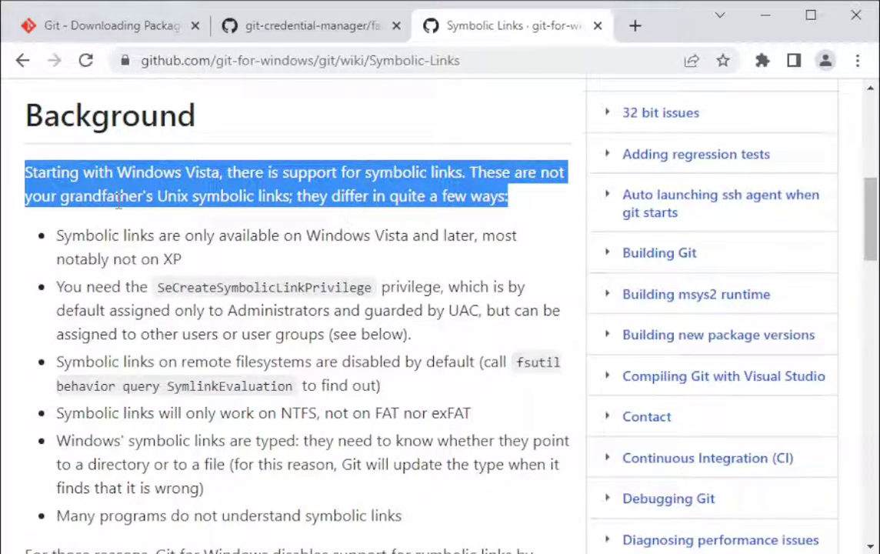
{"action": "left_click", "coordinate": [238, 198]}
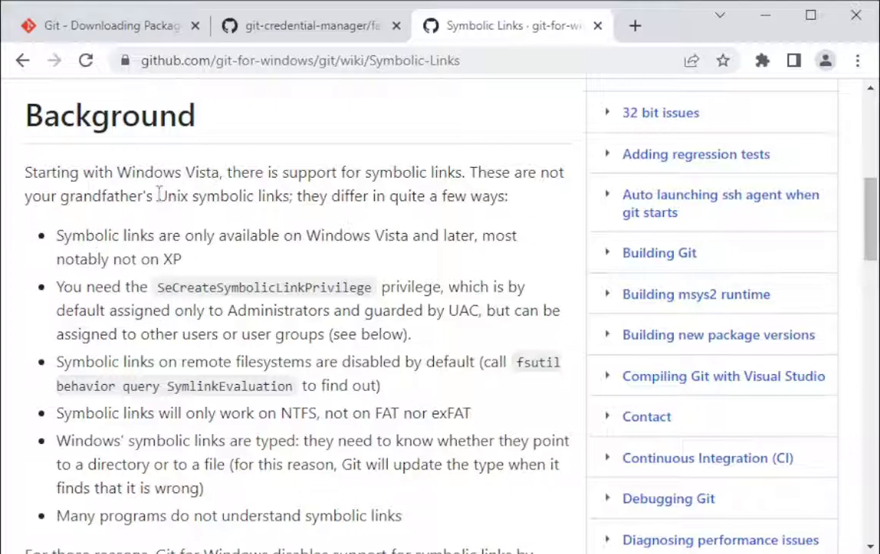
{"action": "left_click_drag", "start_coordinate": [57, 238], "coordinate": [185, 262]}
{"action": "left_click", "coordinate": [196, 271]}
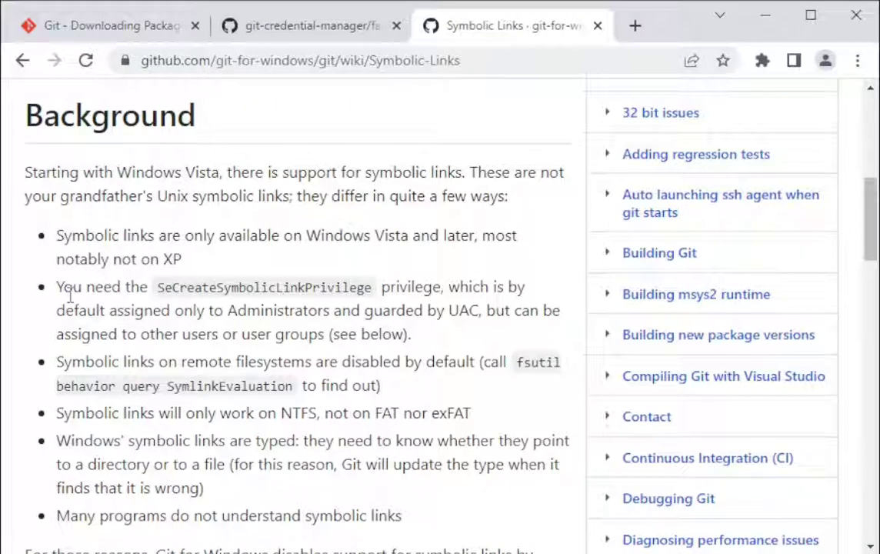
Examine the SeCreateSymbolicLinkPrivilege requirement in the Background list, including which users and groups can hold it
{"action": "double_click", "coordinate": [175, 287]}
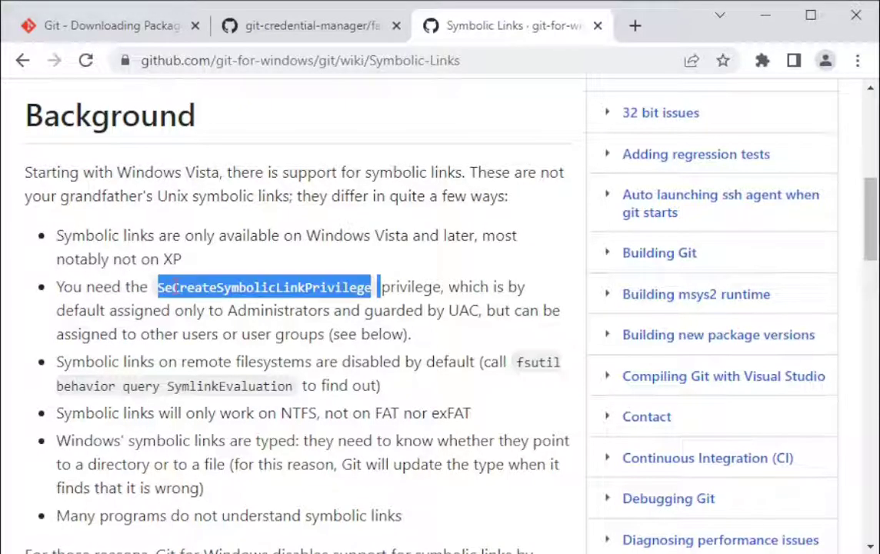
{"action": "left_click", "coordinate": [134, 309]}
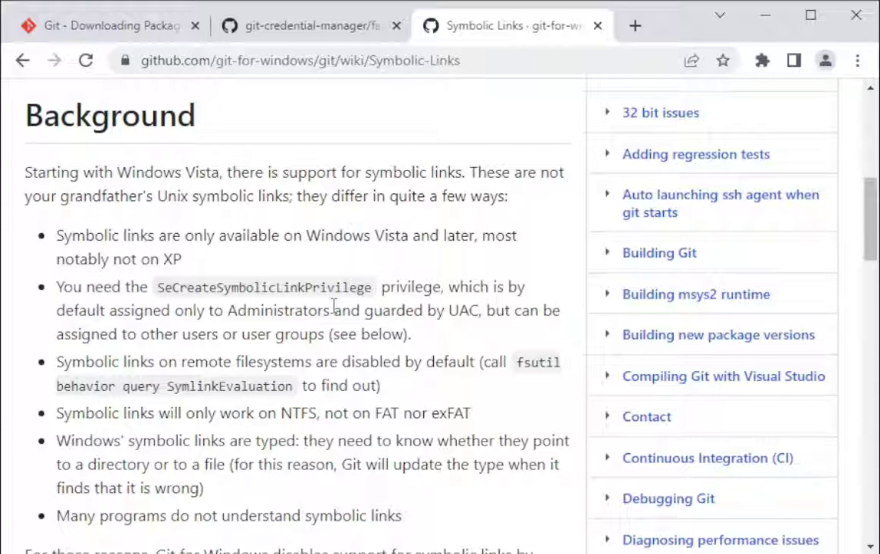
{"action": "double_click", "coordinate": [237, 309]}
{"action": "left_click", "coordinate": [234, 309]}
{"action": "double_click", "coordinate": [235, 309]}
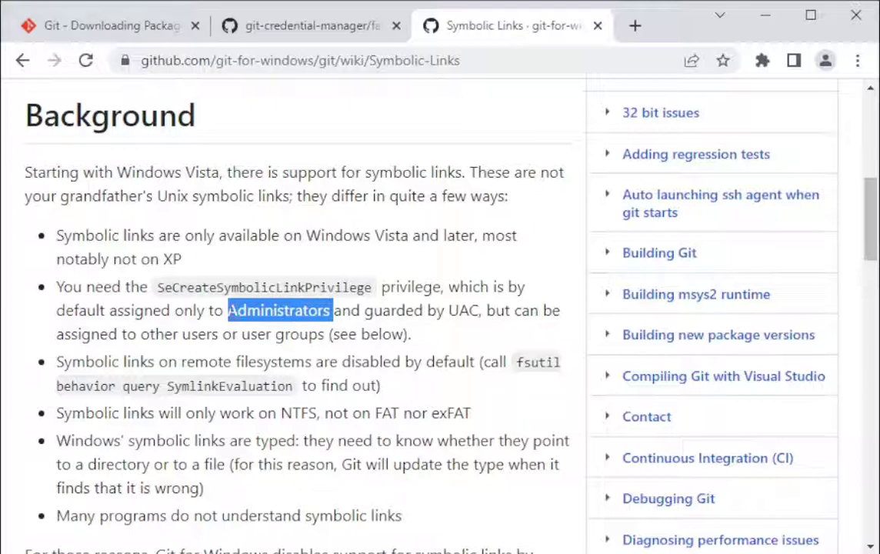
{"action": "left_click", "coordinate": [197, 315]}
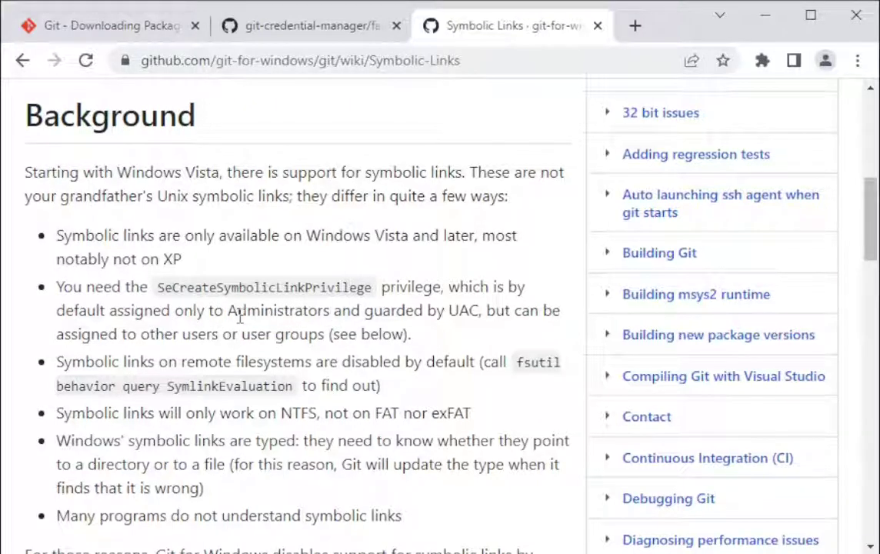
{"action": "double_click", "coordinate": [235, 311]}
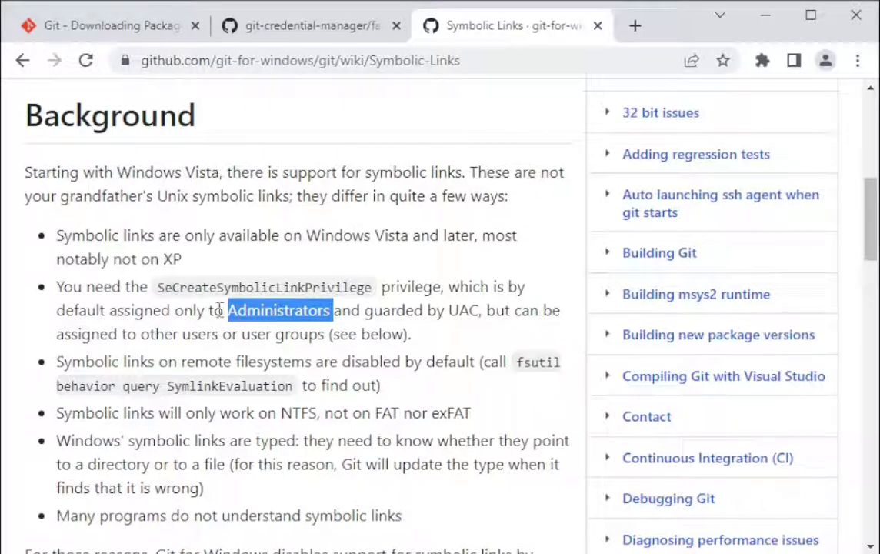
{"action": "left_click", "coordinate": [151, 326]}
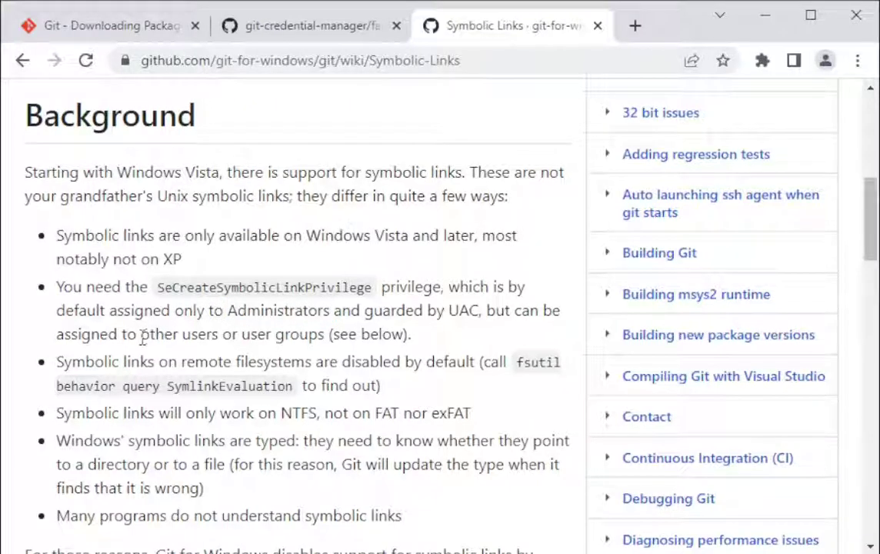
{"action": "left_click_drag", "start_coordinate": [142, 337], "coordinate": [273, 332]}
{"action": "left_click", "coordinate": [169, 334]}
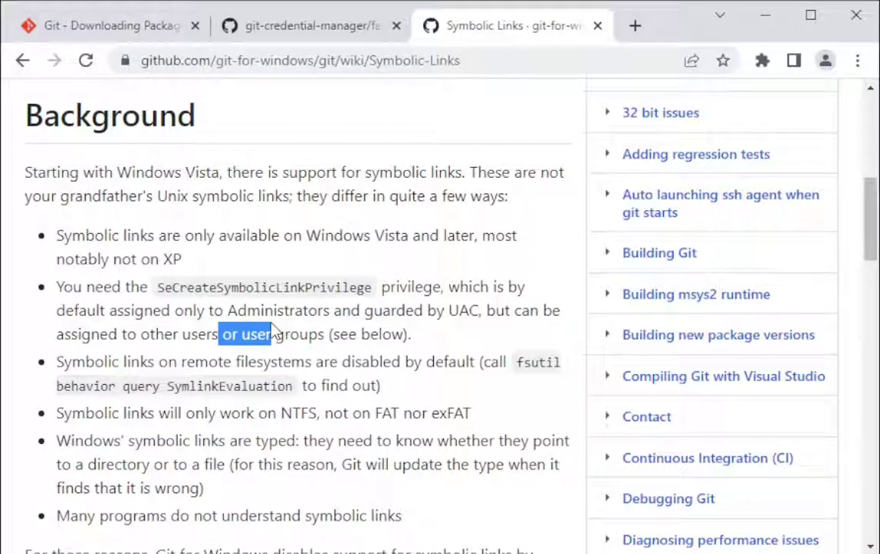
{"action": "left_click", "coordinate": [273, 312]}
{"action": "scroll", "coordinate": [273, 314], "scroll_direction": "down", "scroll_amount": 1}
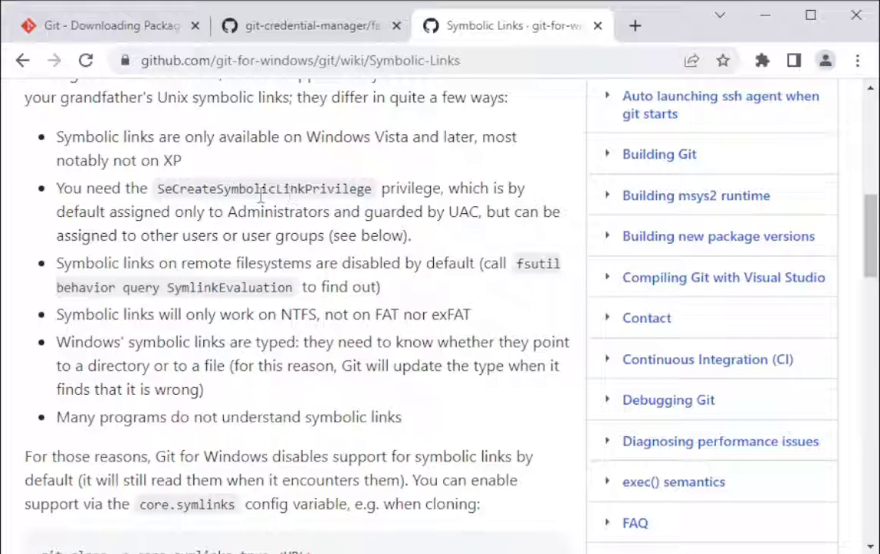
{"action": "left_click_drag", "start_coordinate": [153, 211], "coordinate": [308, 211]}
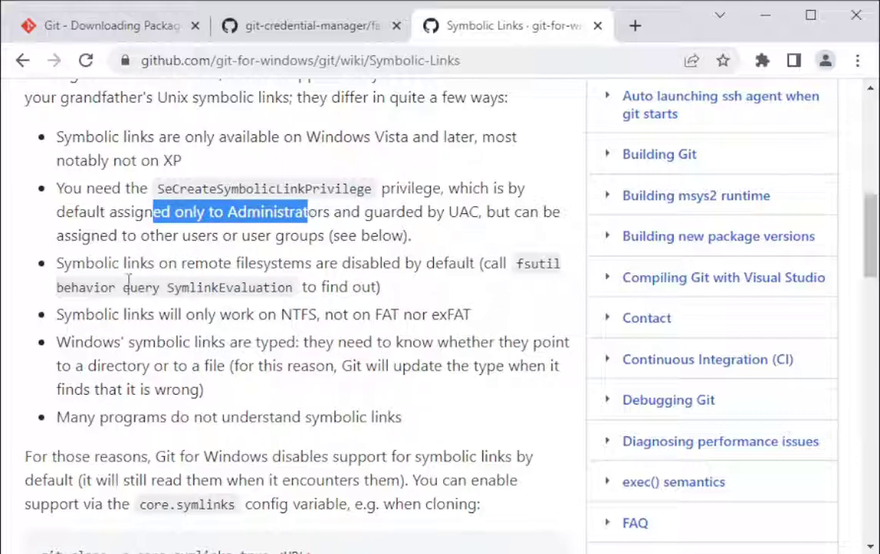
Examine the Background list's notes on remote filesystems, supported file system formats and typed Windows symbolic links
{"action": "left_click_drag", "start_coordinate": [86, 263], "coordinate": [58, 265]}
{"action": "left_click", "coordinate": [478, 263]}
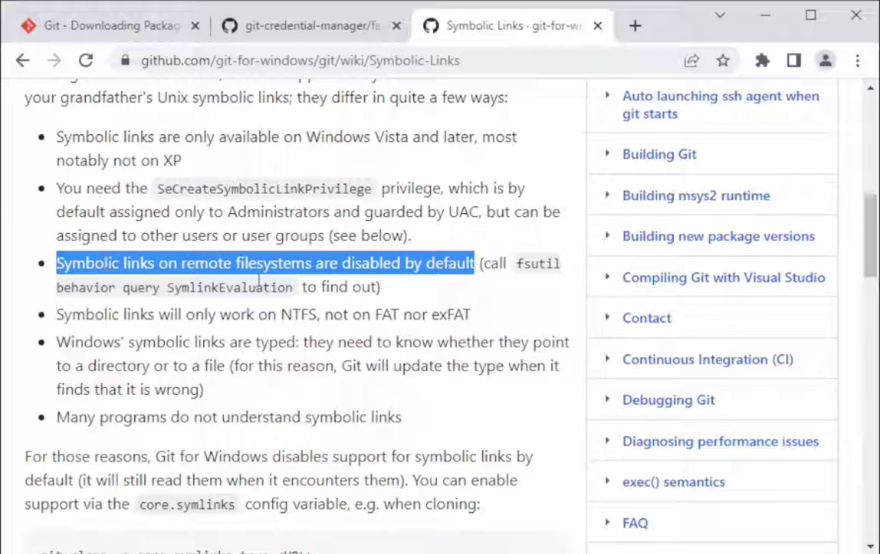
{"action": "left_click", "coordinate": [235, 258]}
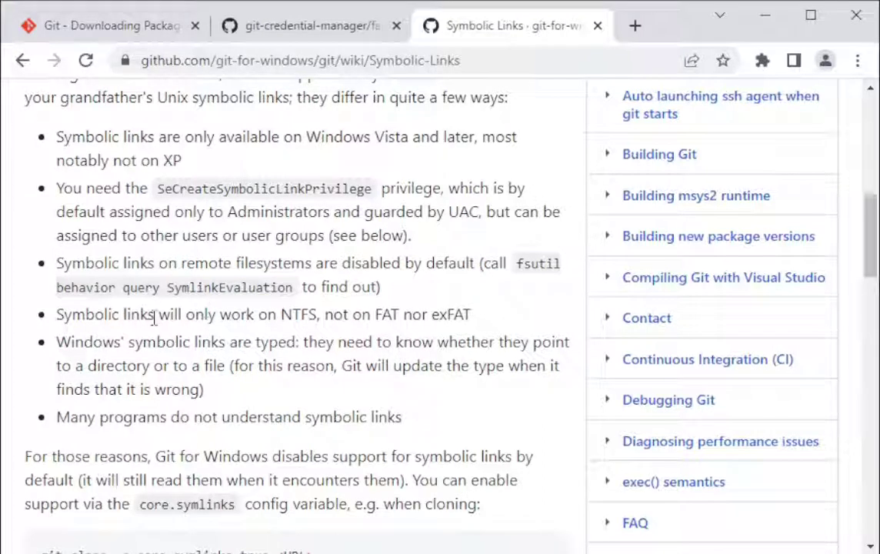
{"action": "left_click_drag", "start_coordinate": [68, 316], "coordinate": [316, 316]}
{"action": "left_click", "coordinate": [316, 317]}
{"action": "left_click_drag", "start_coordinate": [58, 343], "coordinate": [205, 390]}
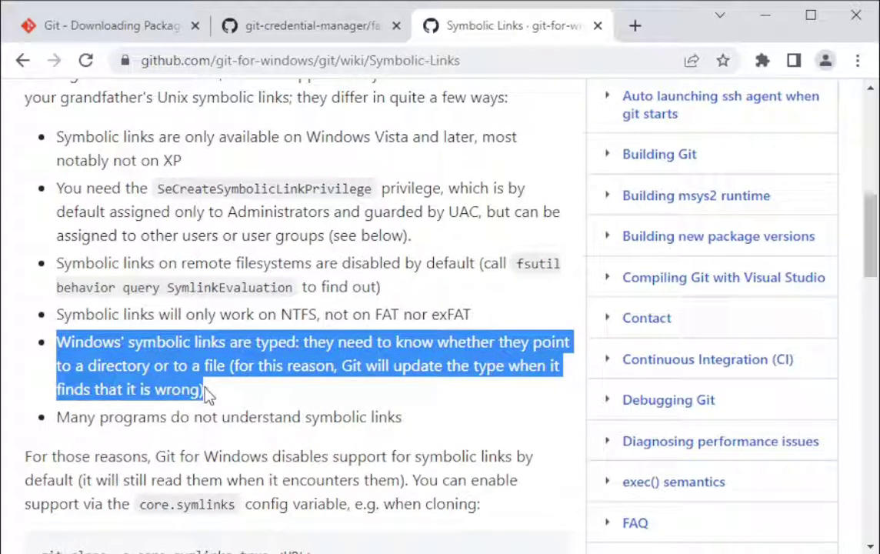
{"action": "left_click", "coordinate": [210, 380]}
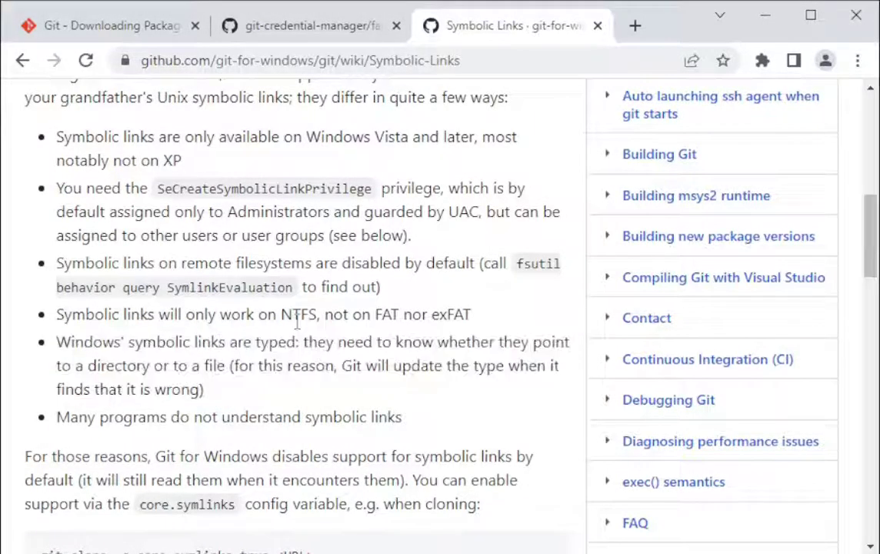
{"action": "double_click", "coordinate": [296, 315]}
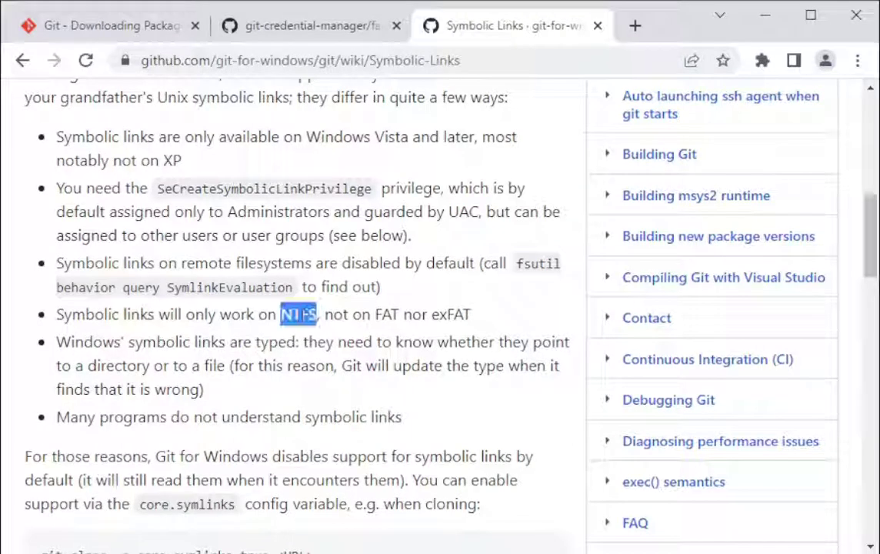
{"action": "left_click", "coordinate": [59, 339]}
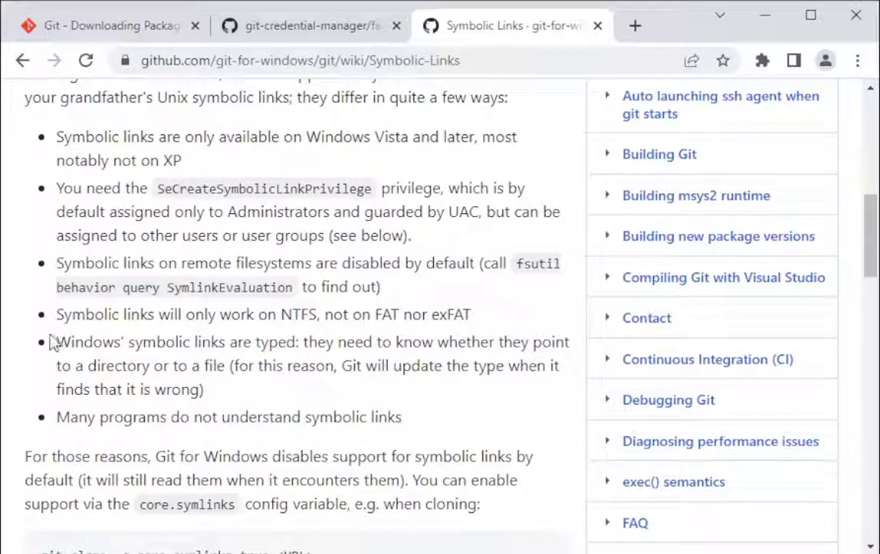
{"action": "left_click_drag", "start_coordinate": [58, 347], "coordinate": [235, 395]}
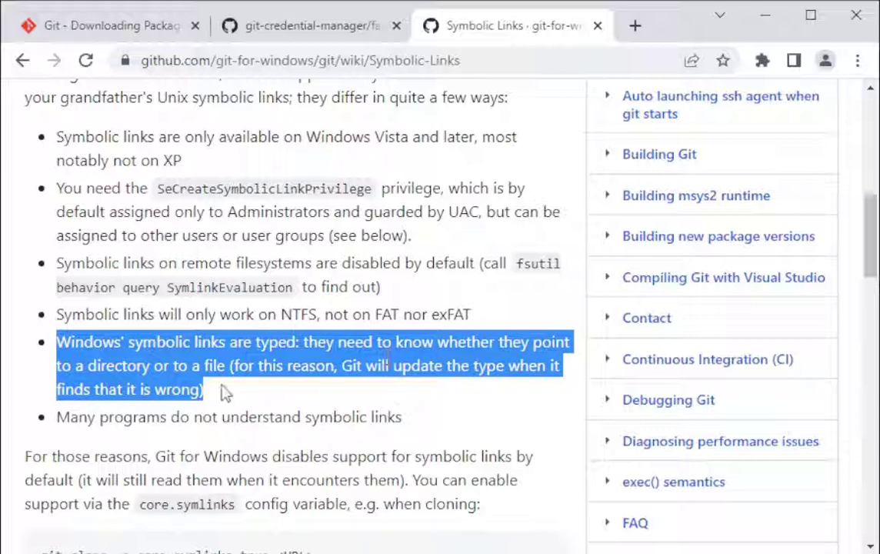
{"action": "left_click", "coordinate": [236, 392]}
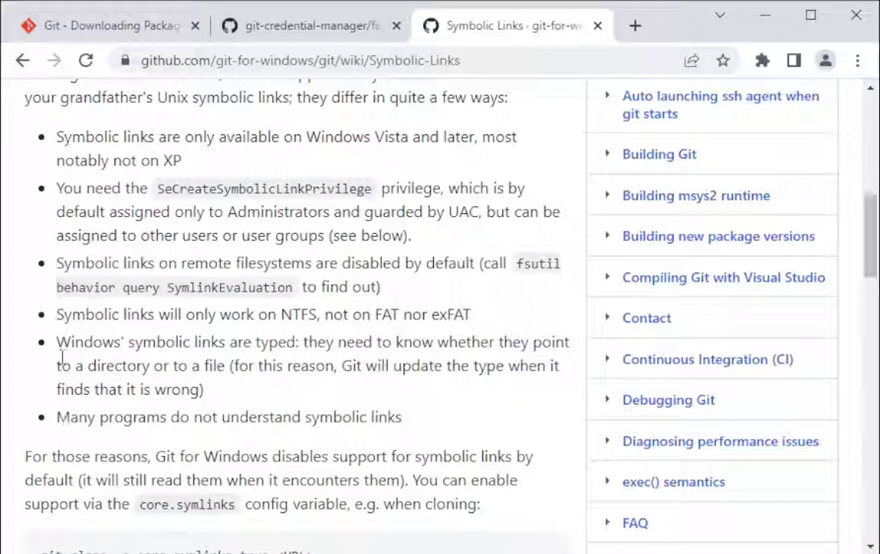
{"action": "left_click_drag", "start_coordinate": [206, 389], "coordinate": [54, 342]}
{"action": "left_click", "coordinate": [93, 349]}
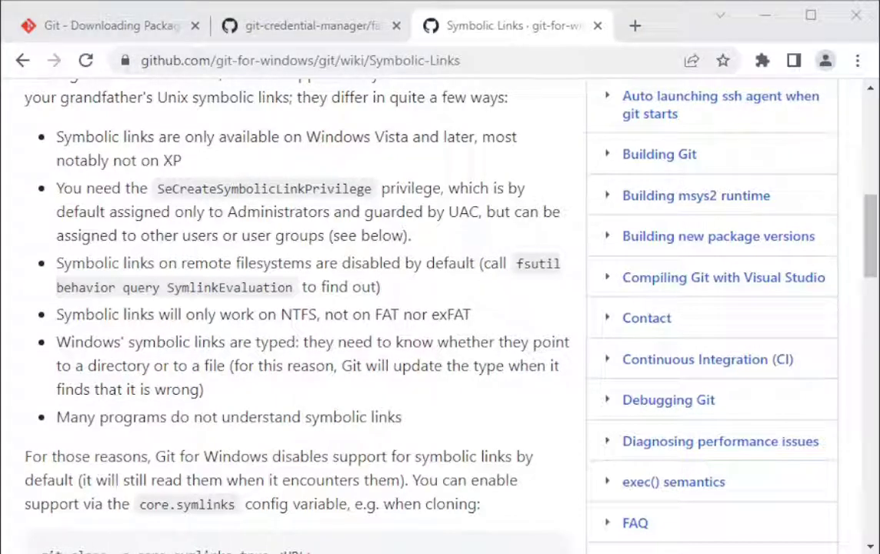
Return to the Git installer, enable symbolic links alongside file system caching, and continue to the experimental options
{"action": "key", "text": "alt+Tab"}
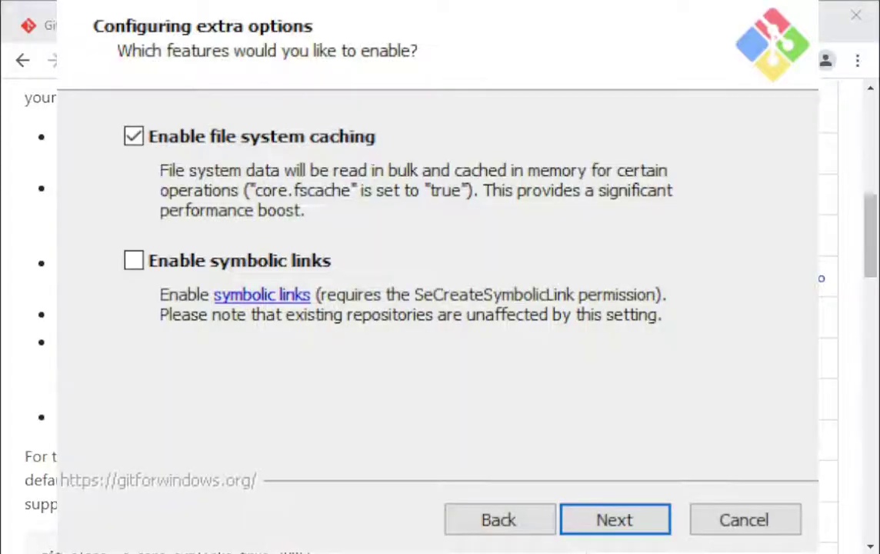
{"action": "left_click", "coordinate": [191, 265]}
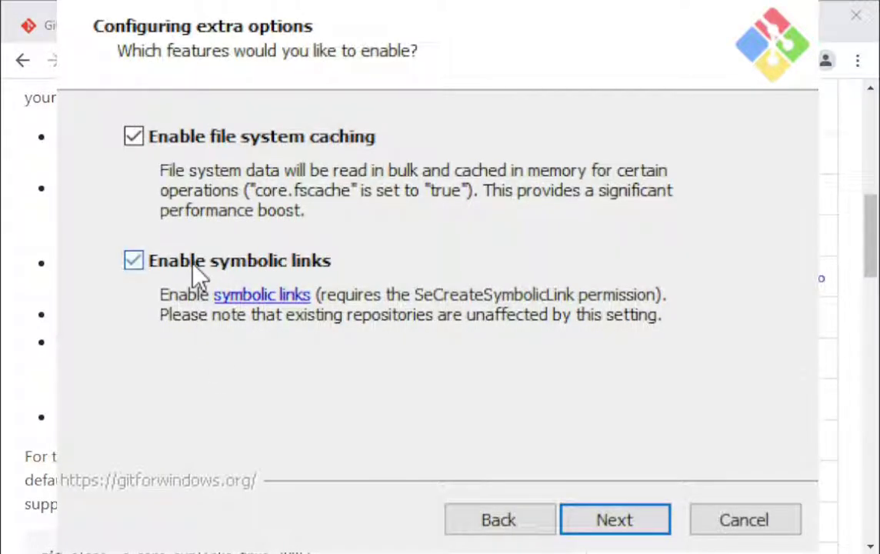
{"action": "left_click", "coordinate": [625, 519]}
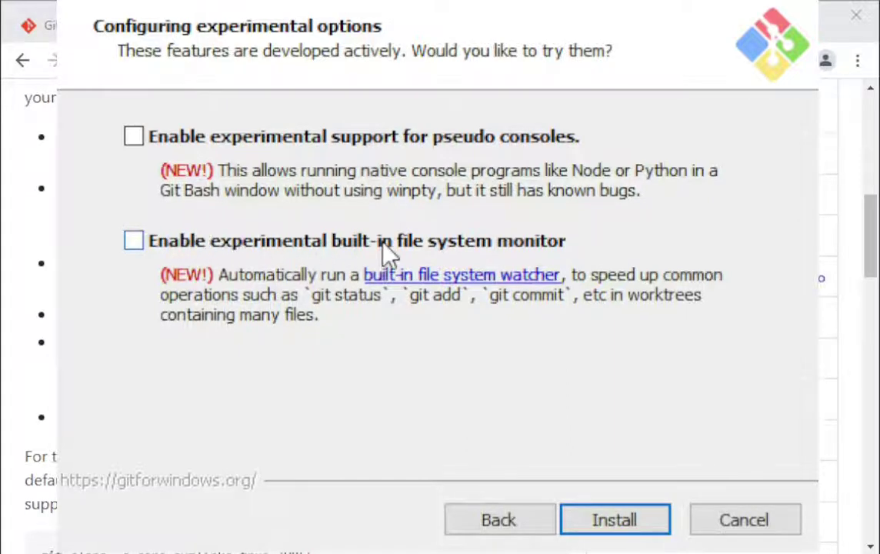
{"action": "left_click", "coordinate": [517, 526]}
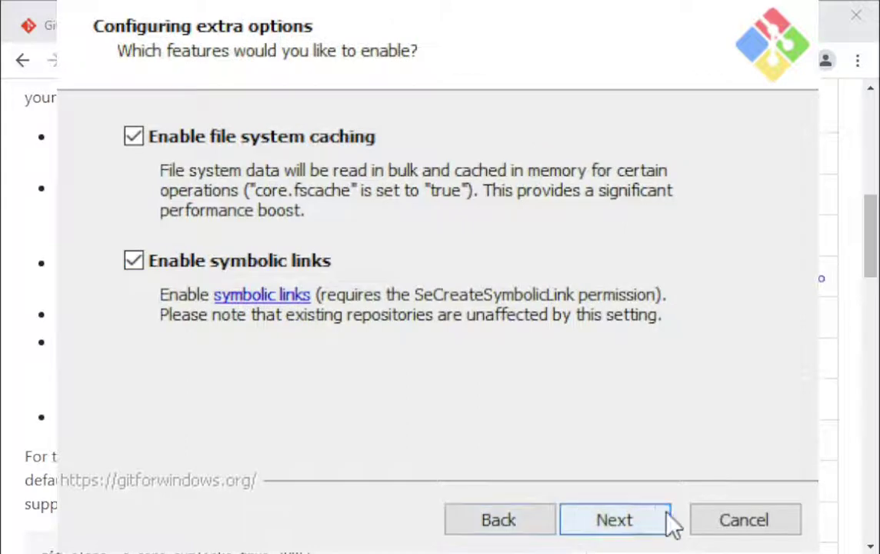
{"action": "left_click", "coordinate": [619, 525]}
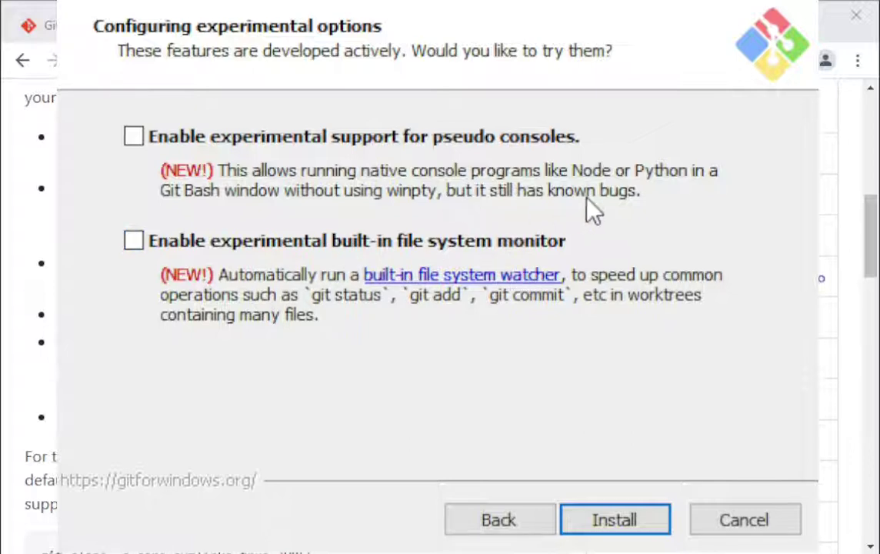
Try the experimental built-in file system monitor option, switch it back off, and install Git without experimental features
{"action": "left_click", "coordinate": [281, 241]}
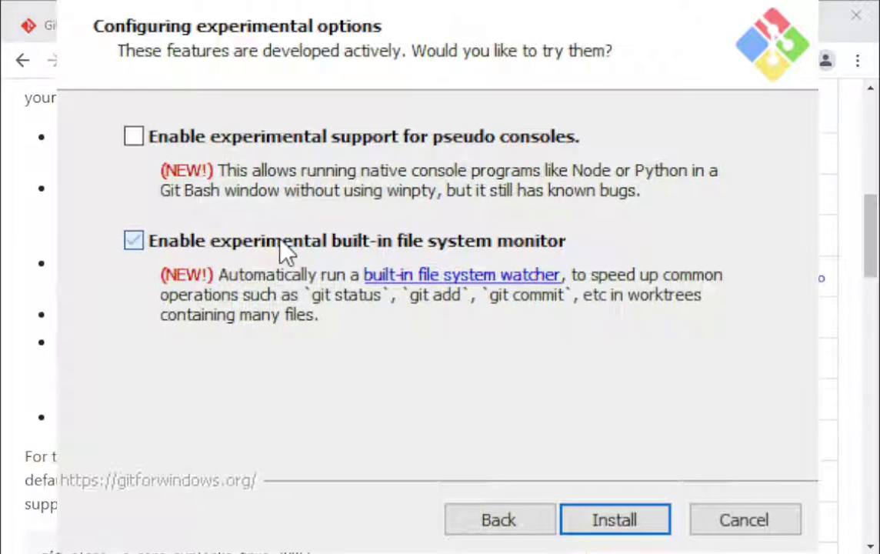
{"action": "left_click", "coordinate": [281, 241]}
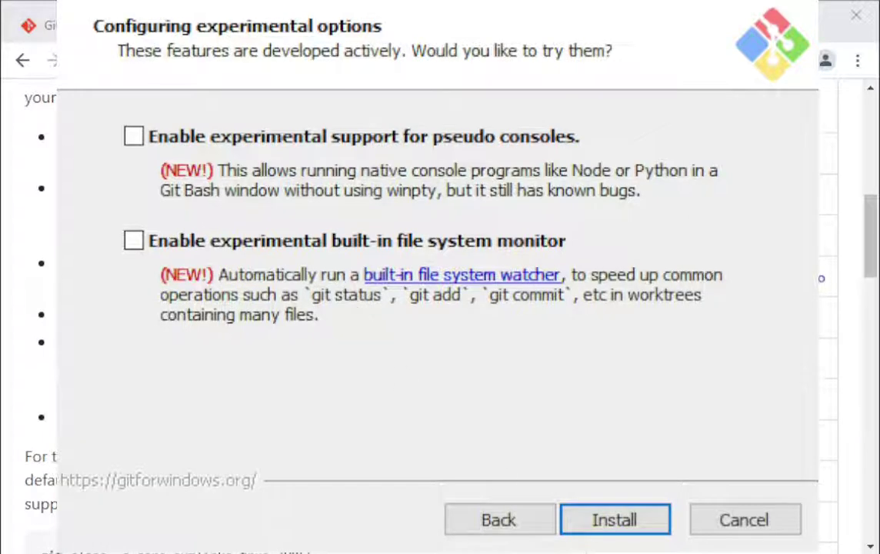
{"action": "left_click", "coordinate": [615, 522]}
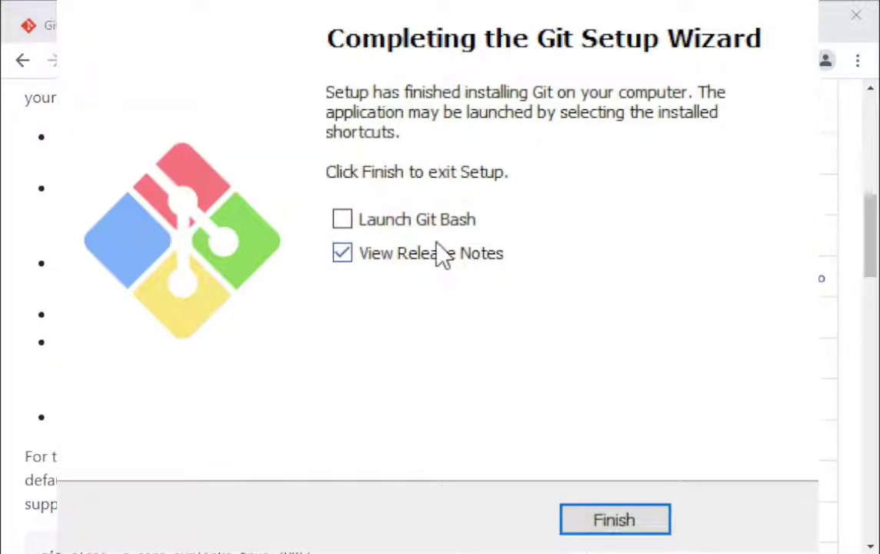
Finish the Git setup with Launch Git Bash enabled and View Release Notes disabled
{"action": "left_click", "coordinate": [457, 252]}
{"action": "left_click", "coordinate": [445, 226]}
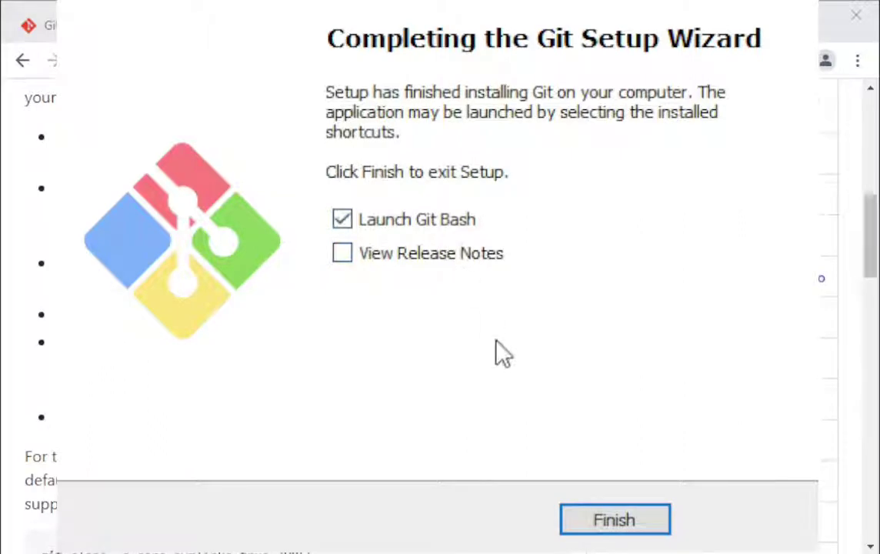
{"action": "left_click", "coordinate": [627, 527]}
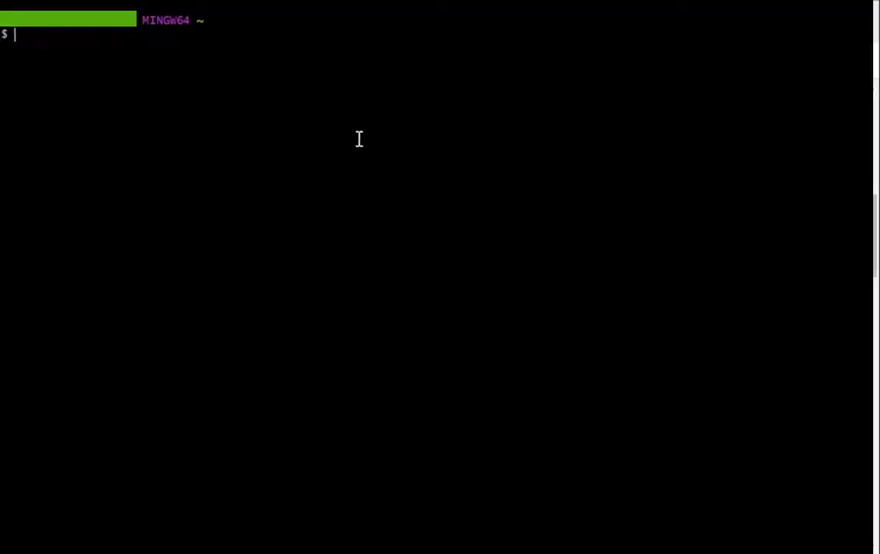
Run the python command in Git Bash
{"action": "type", "text": "p"}
{"action": "type", "text": "tt"}
{"action": "key", "text": "BackSpace"}
{"action": "key", "text": "BackSpace"}
{"action": "type", "text": "ython"}
{"action": "key", "text": "Return"}
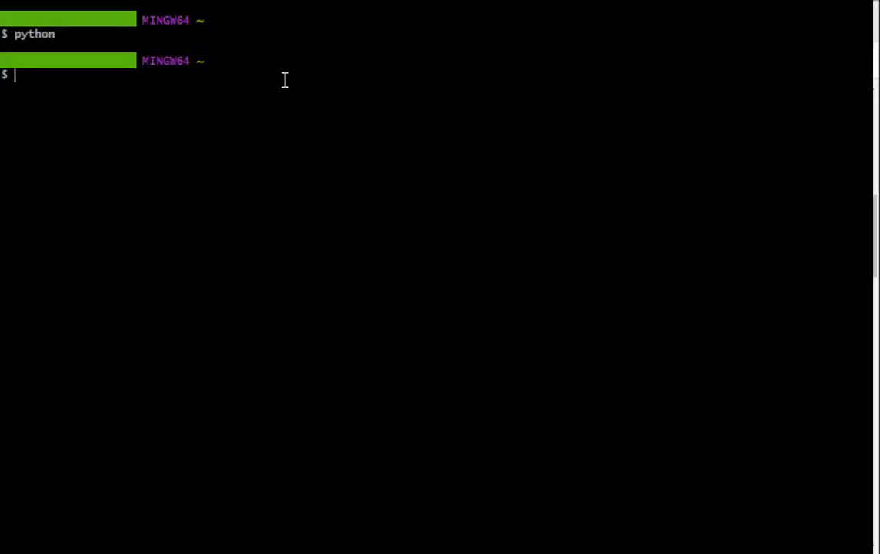
Locate the Python executable with which python, and run it by its full WindowsApps path
{"action": "type", "text": "which python"}
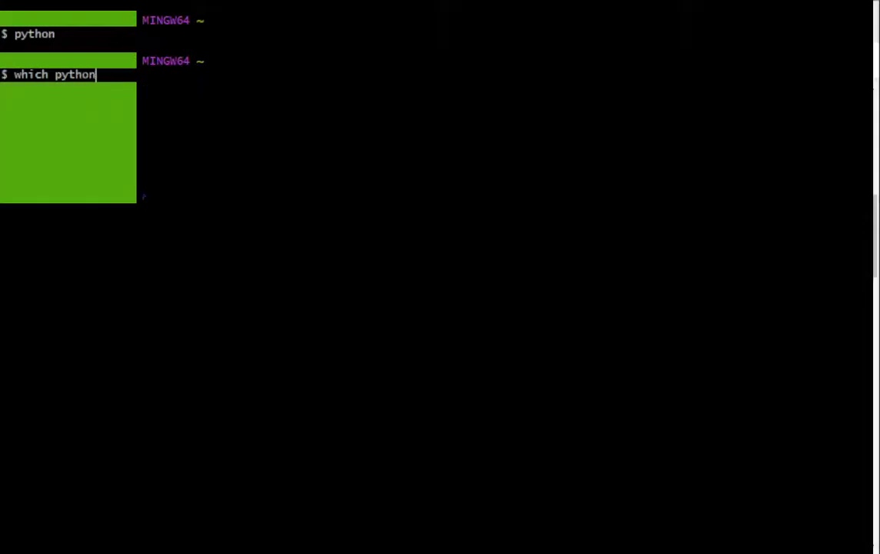
{"action": "key", "text": "Return"}
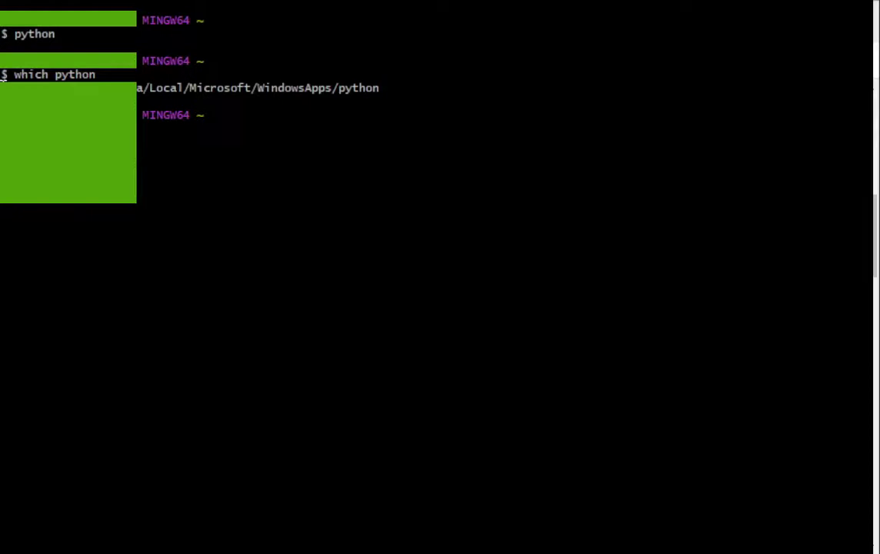
{"action": "left_click_drag", "start_coordinate": [7, 86], "coordinate": [379, 84]}
{"action": "key", "text": "Return"}
{"action": "type", "text": "ata/Local/Microsoft/WindowsApps/python"}
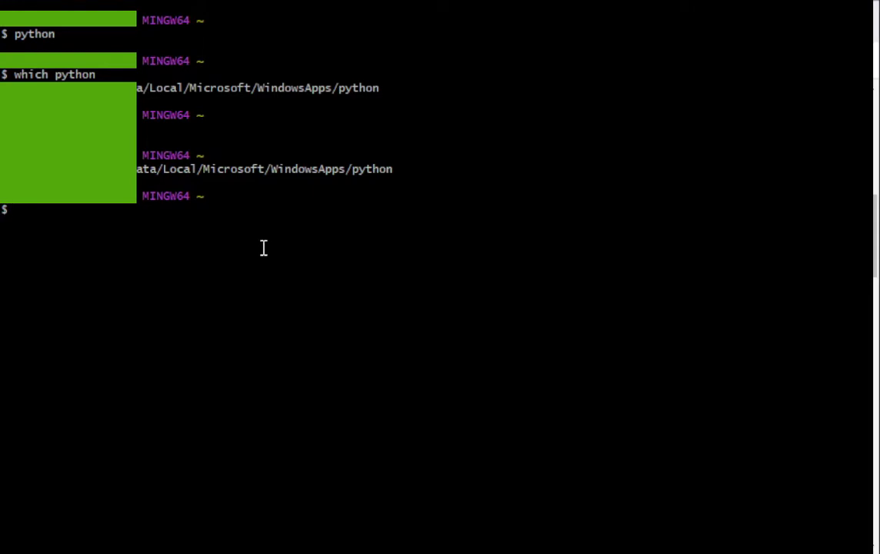
Launch Vim from the Git Bash prompt
{"action": "type", "text": "vim"}
{"action": "key", "text": "Return"}
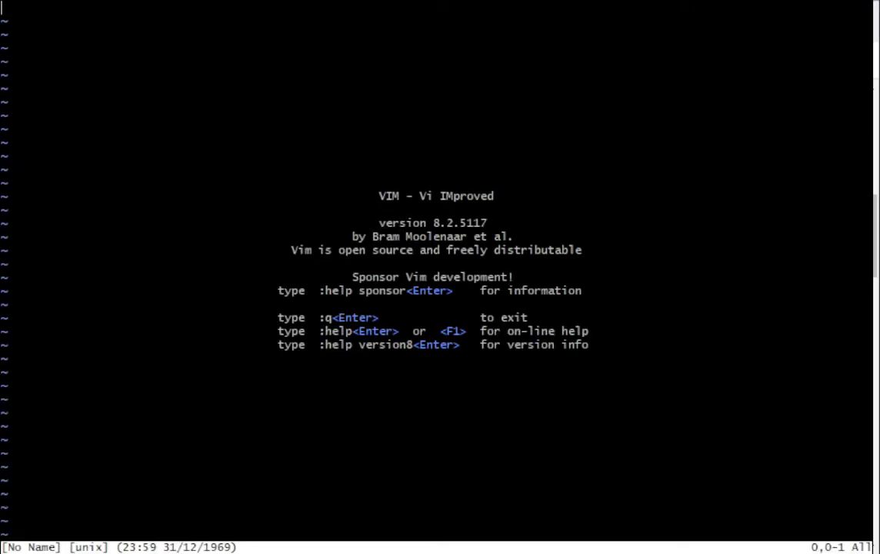